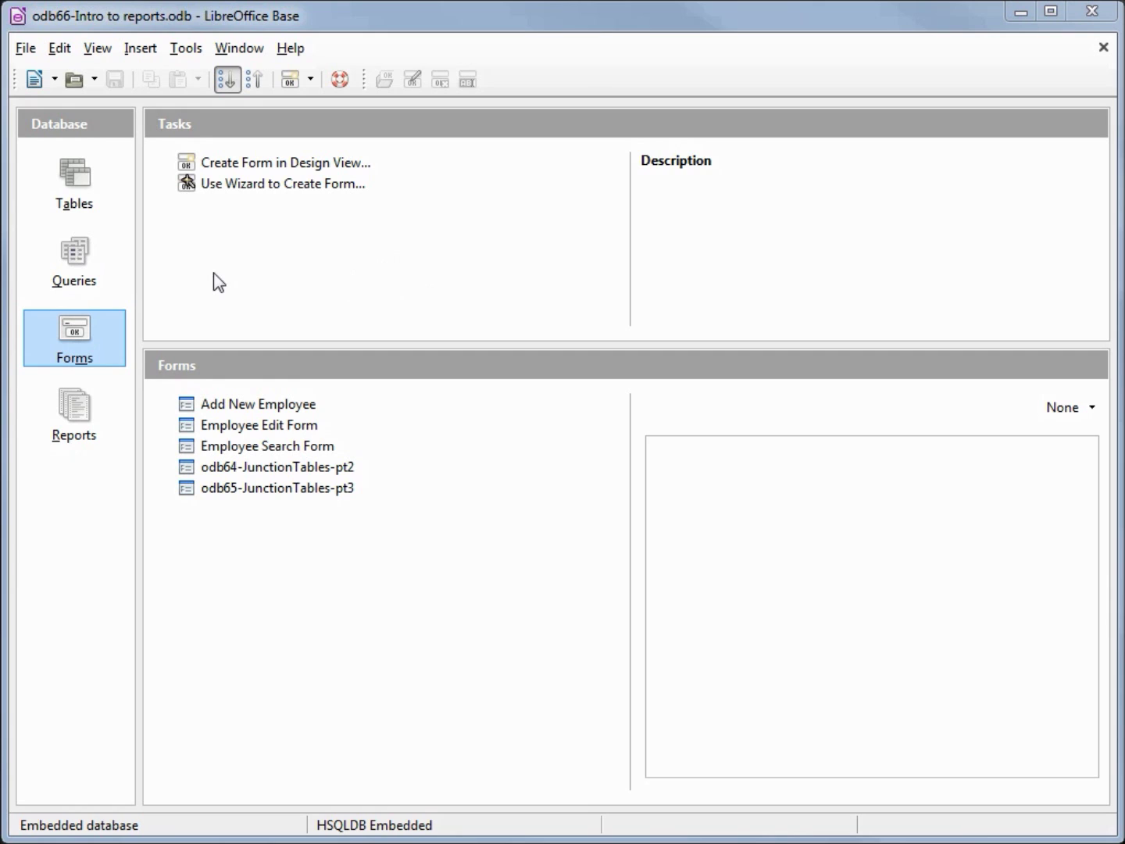
# Step: Show the odb66 database's Queries section with its existing query and query-creation tasks
pyautogui.click(70, 261)
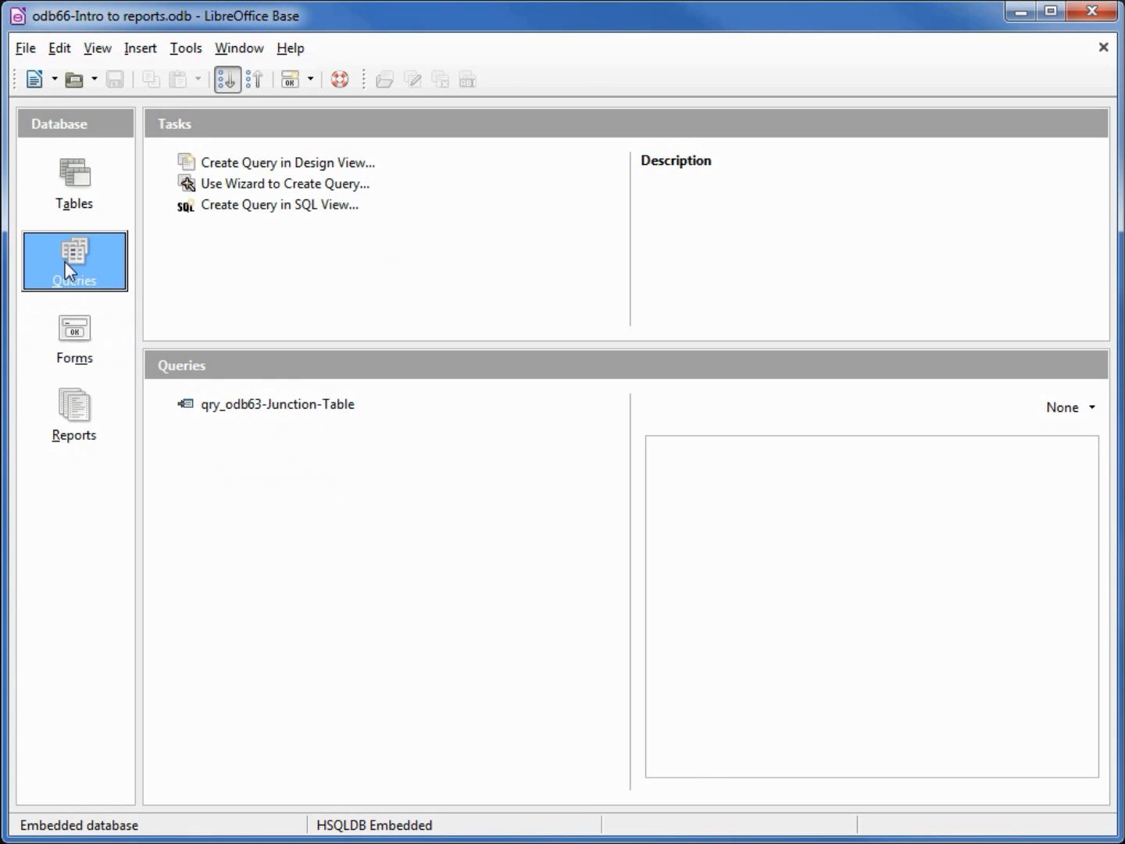
# Step: Start a design-view query with tbl_Department, tbl_Employees and tbl_Group, arranged side by side
pyautogui.doubleClick(263, 162)
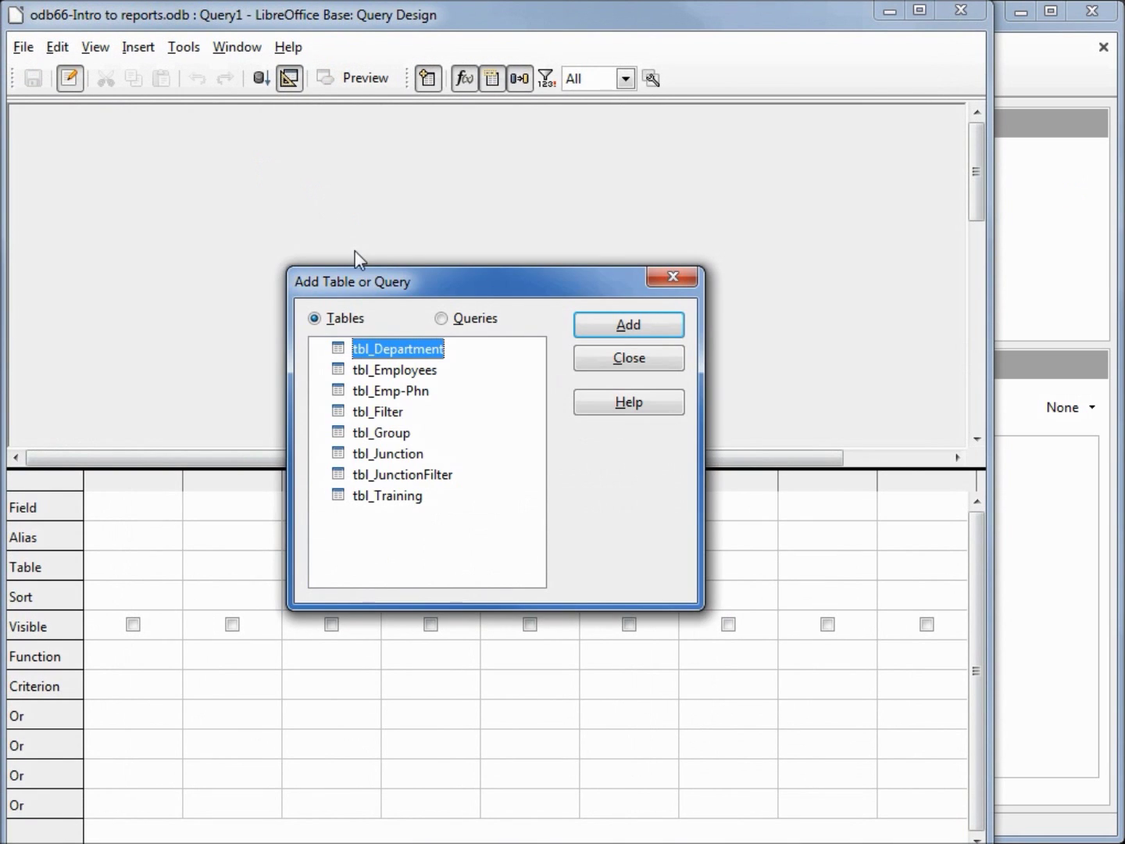
pyautogui.click(624, 329)
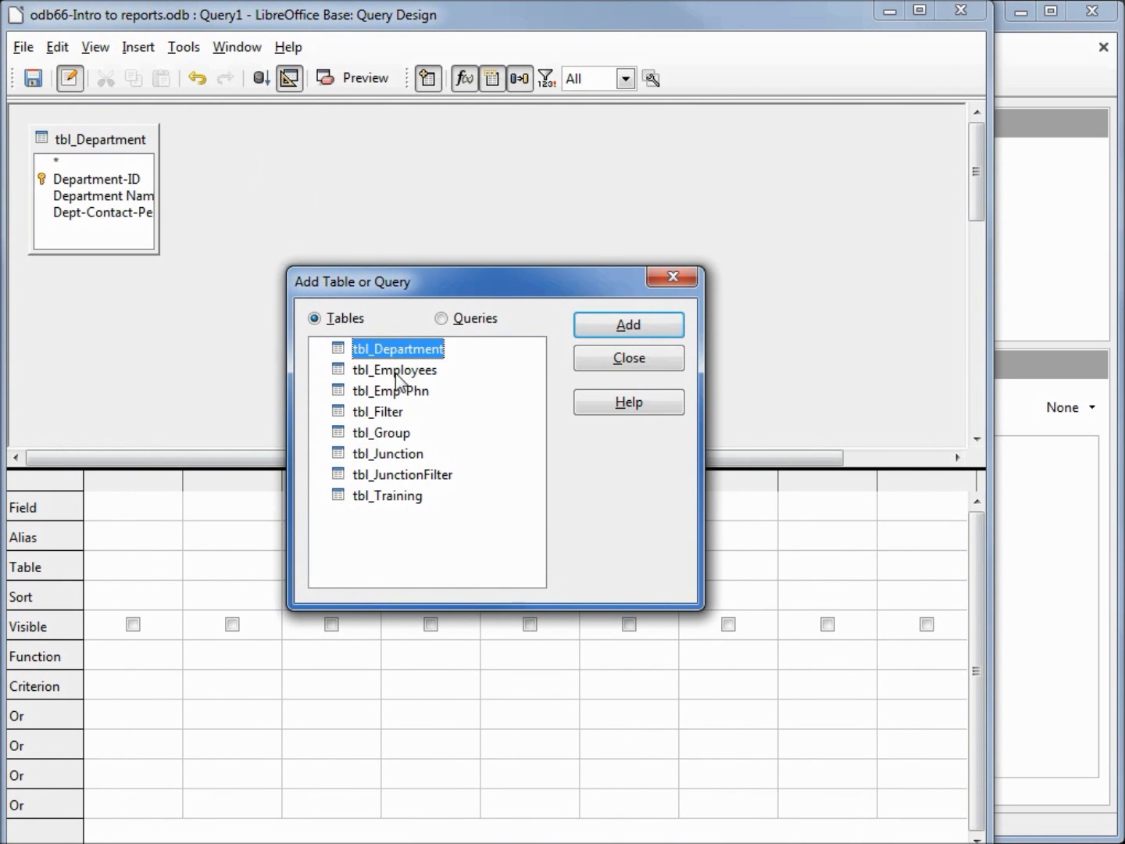
pyautogui.doubleClick(396, 370)
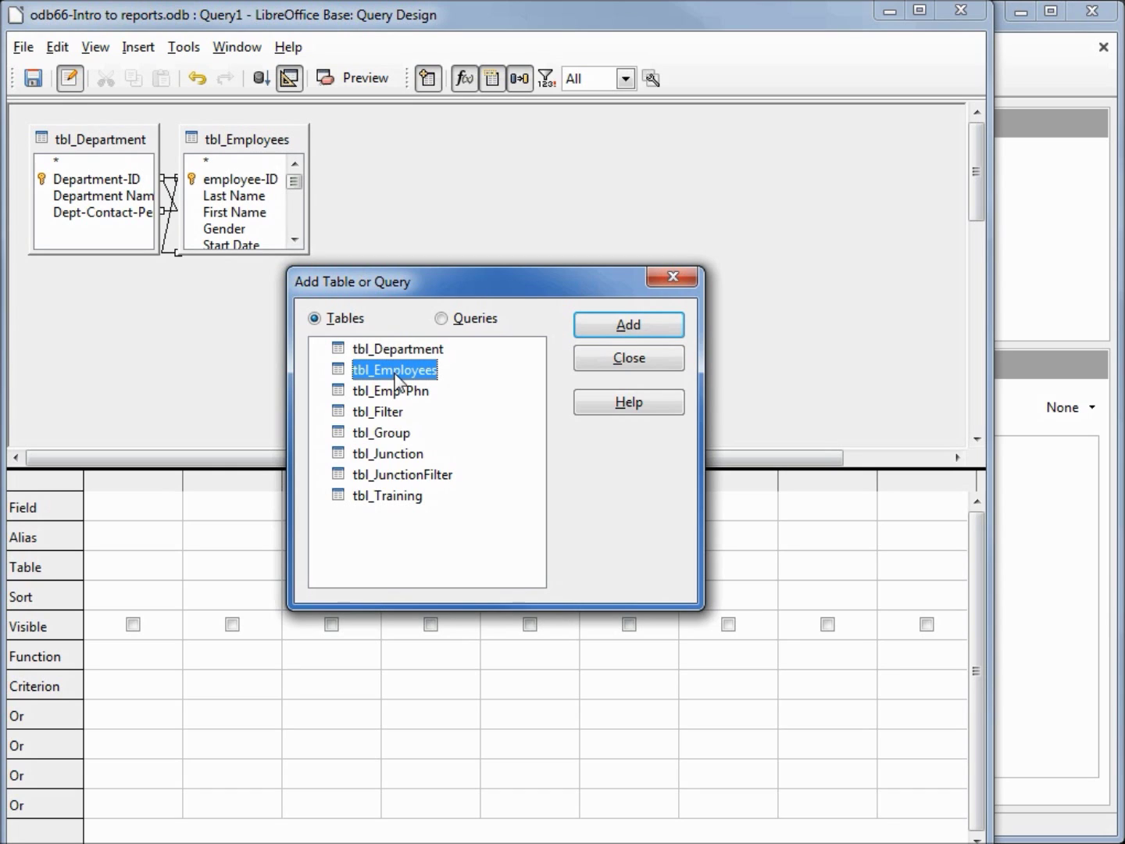
pyautogui.doubleClick(377, 435)
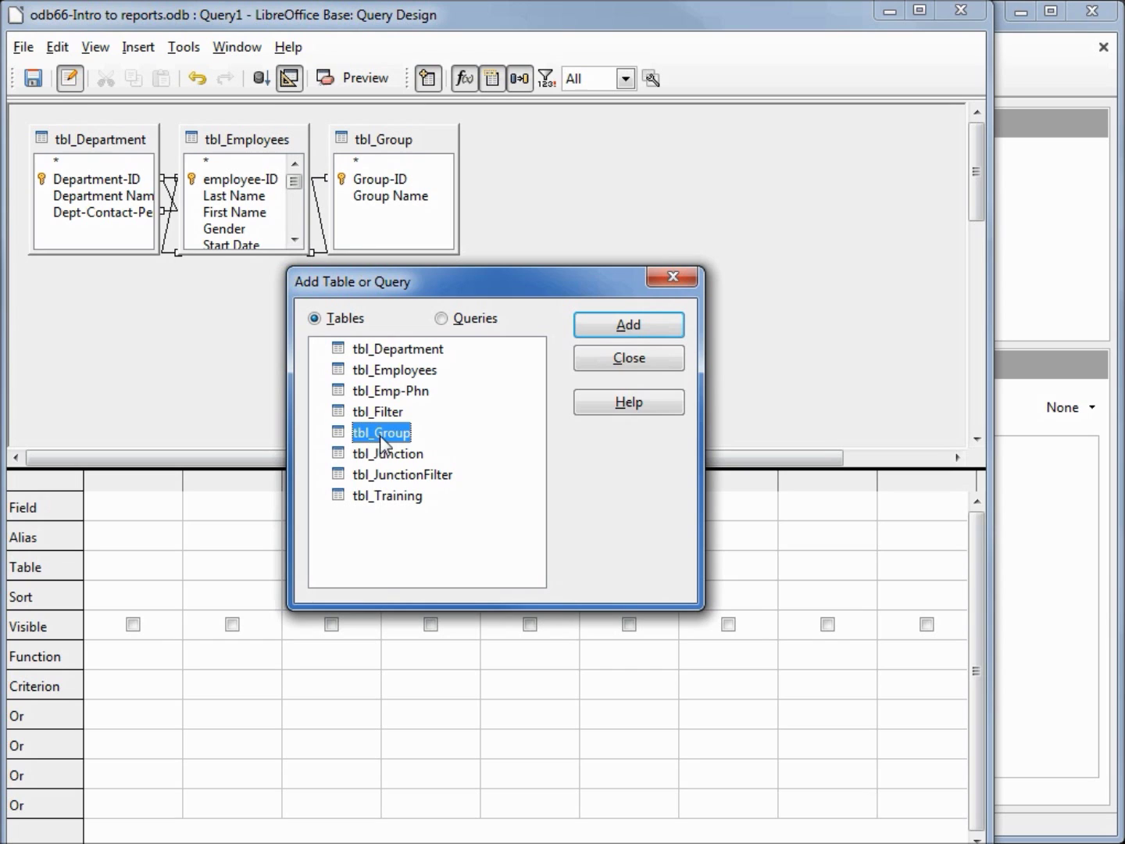
pyautogui.click(628, 357)
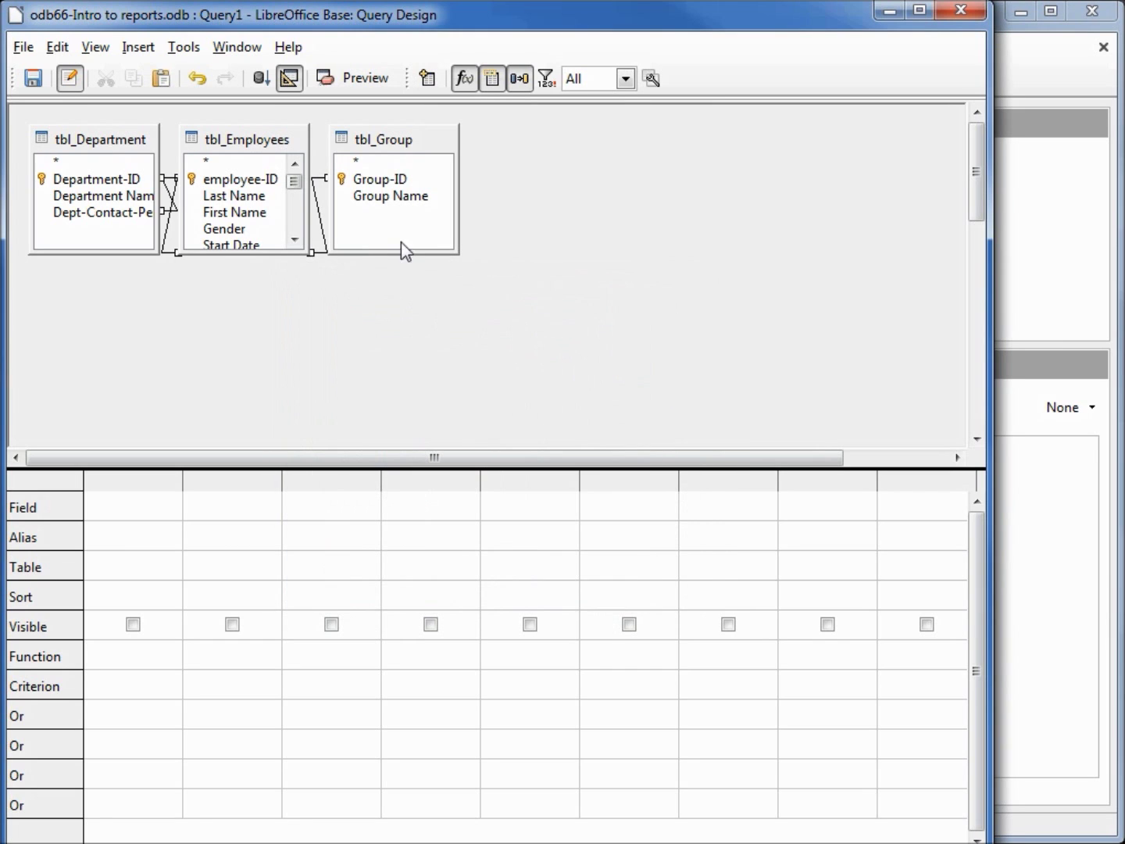
pyautogui.moveTo(383, 139); pyautogui.dragTo(625, 159)
pyautogui.moveTo(263, 140); pyautogui.dragTo(393, 138)
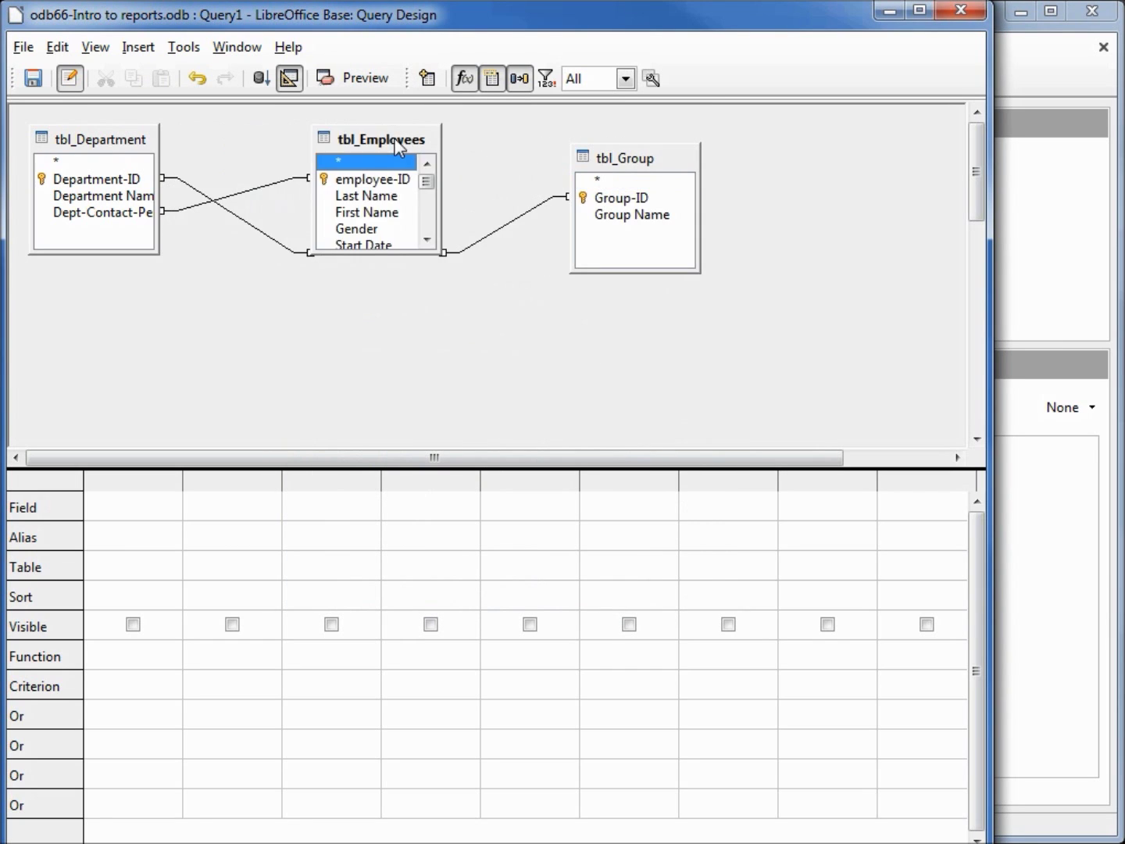
# Step: Add employee-ID, Last Name, First Name, Department Name, Group Name and Hourly Wage columns
pyautogui.doubleClick(360, 180)
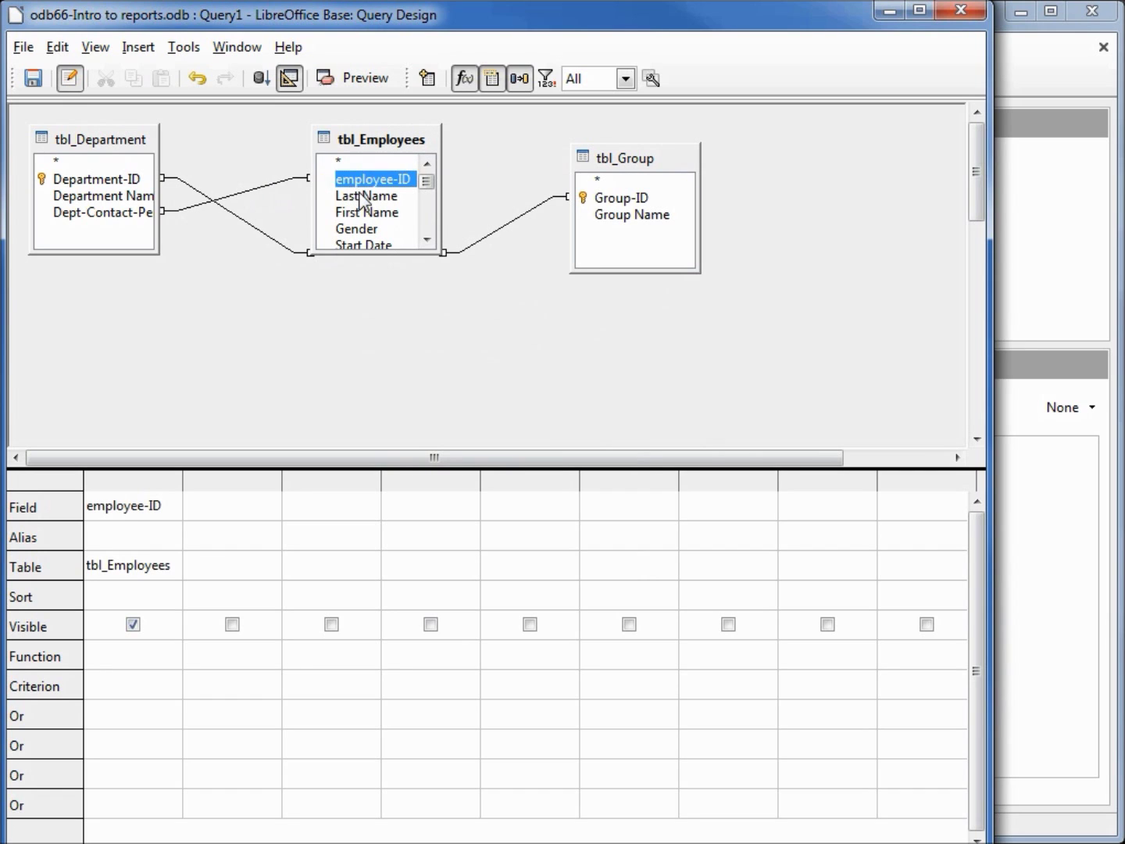
pyautogui.doubleClick(364, 196)
pyautogui.doubleClick(369, 213)
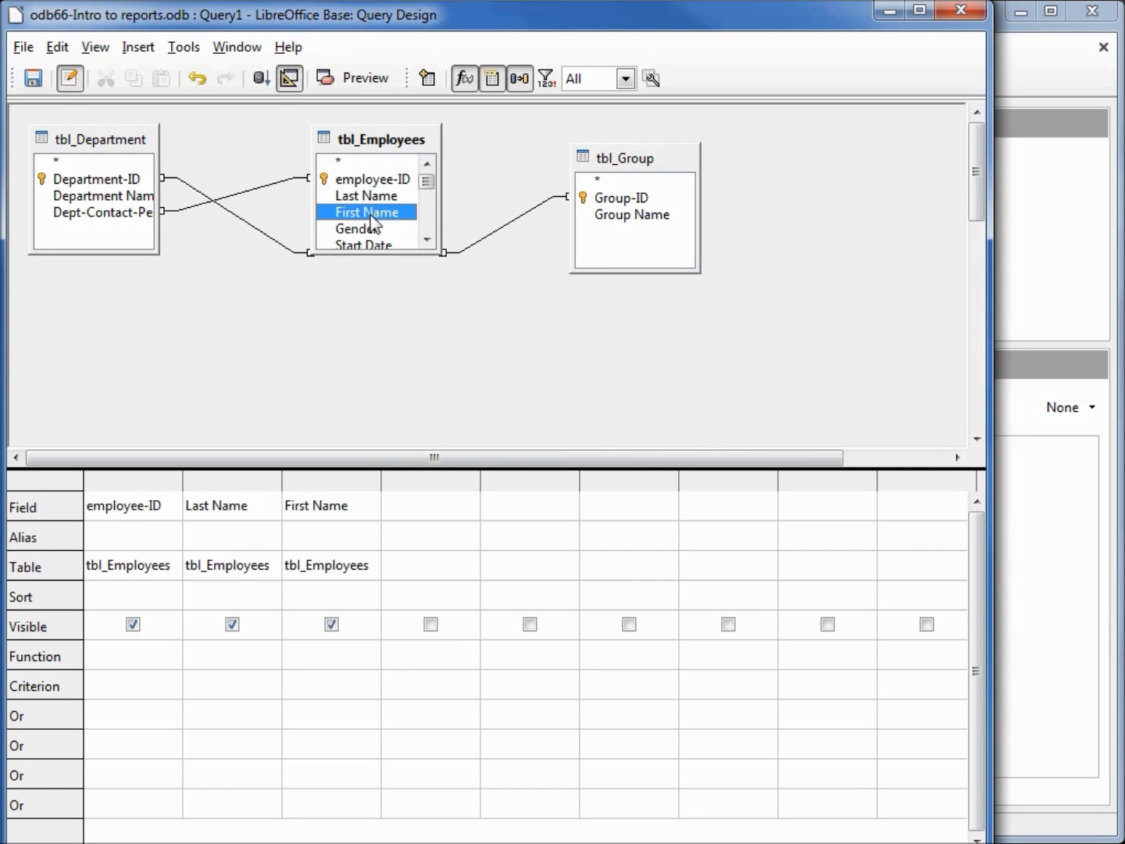
pyautogui.doubleClick(102, 195)
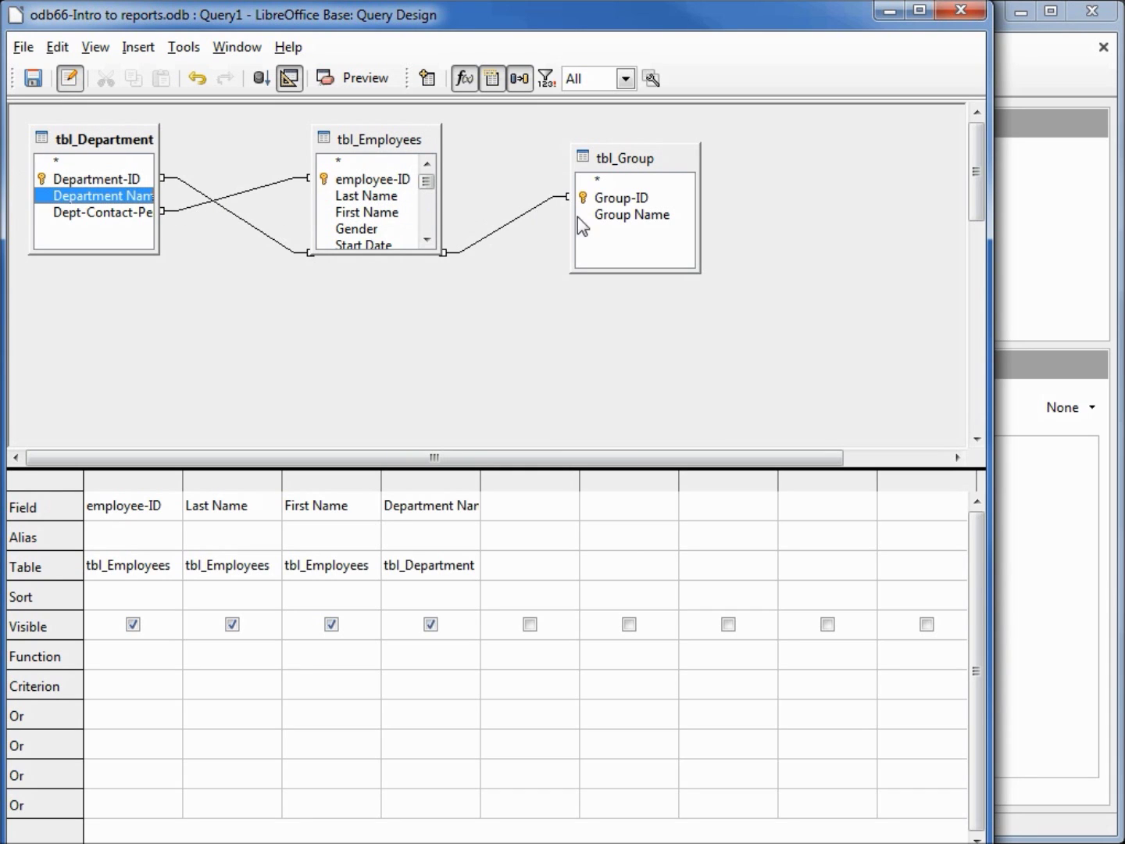
pyautogui.doubleClick(626, 218)
pyautogui.moveTo(427, 181); pyautogui.dragTo(428, 213)
pyautogui.doubleClick(387, 228)
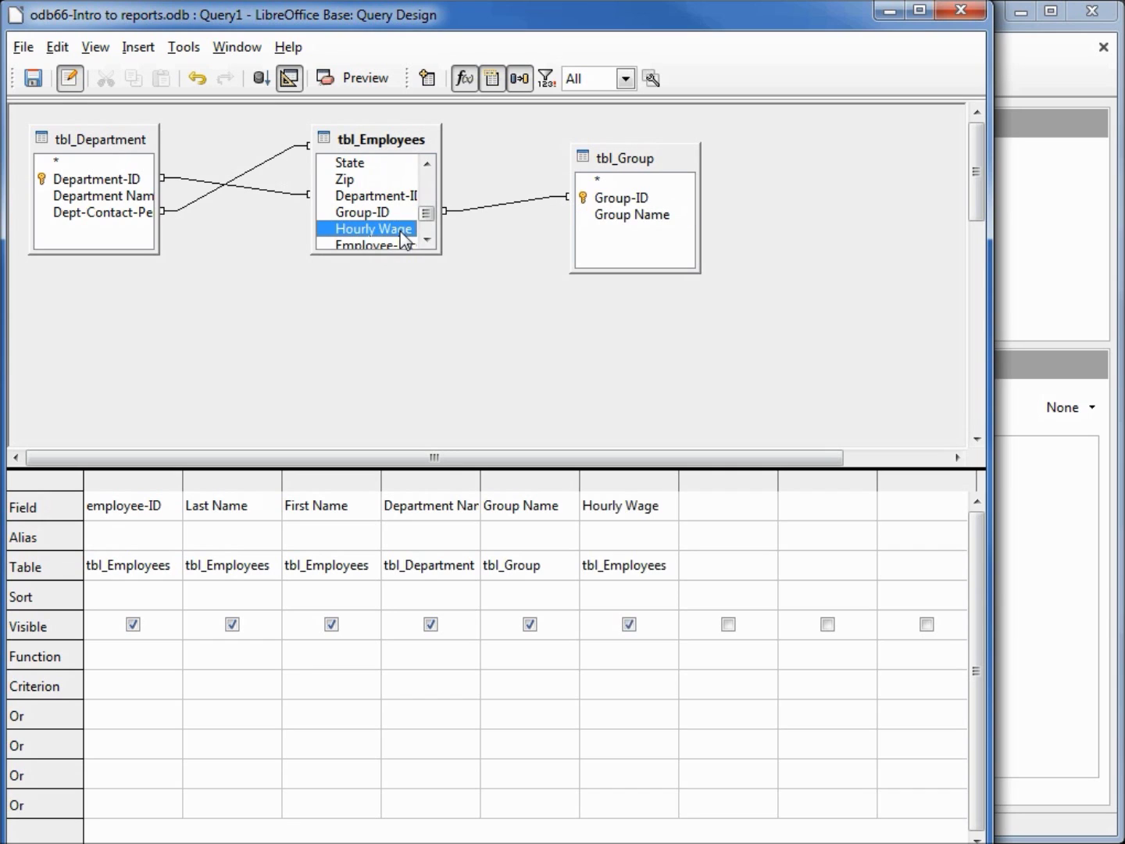
# Step: Run the query and turn off the results preview
pyautogui.click(260, 79)
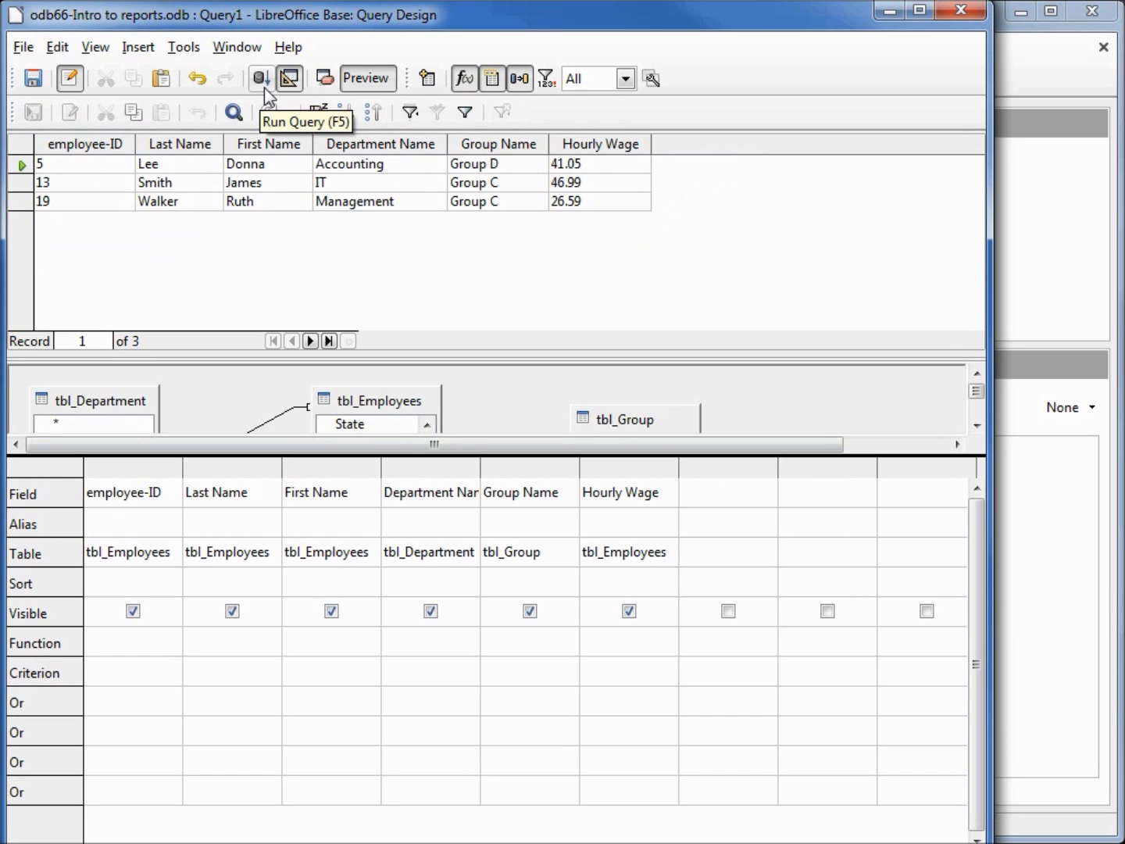
pyautogui.click(94, 46)
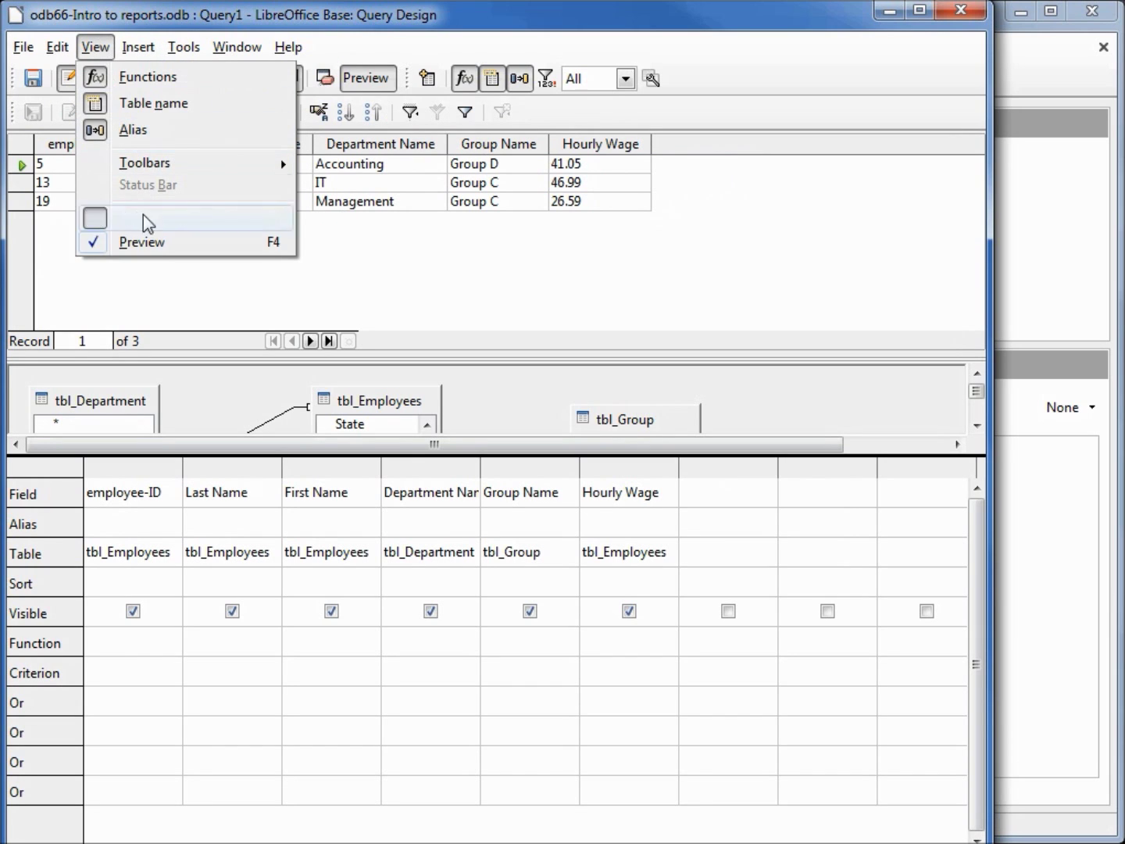
pyautogui.click(142, 241)
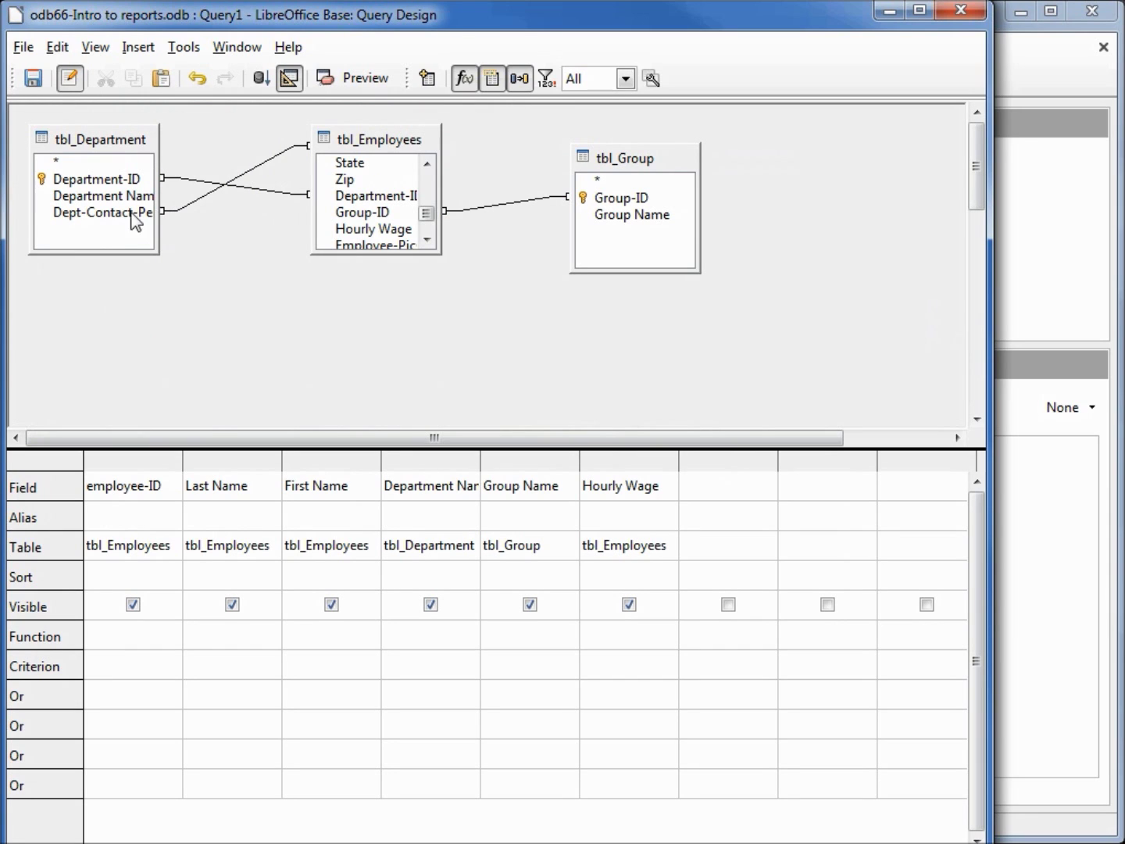
# Step: Delete the department contact-person to employee-ID join and rerun the query for 33 records
pyautogui.click(189, 203)
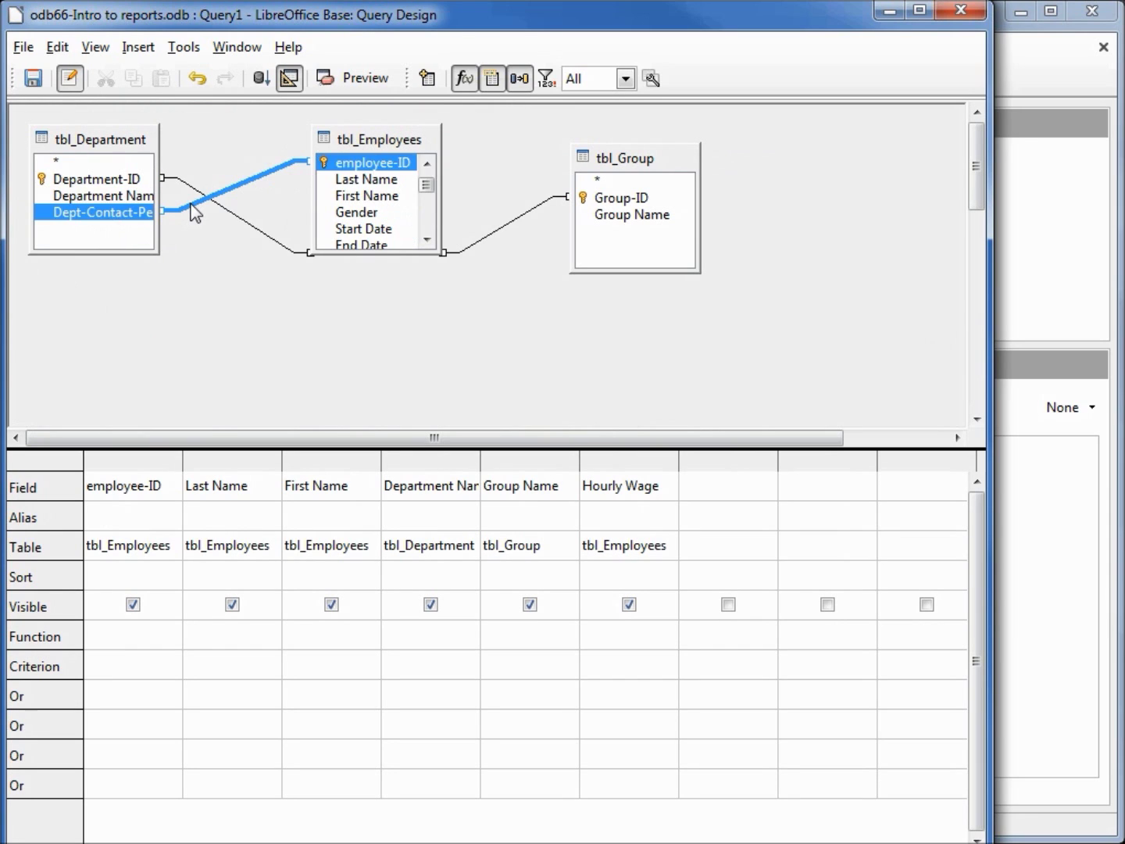
pyautogui.rightClick(191, 204)
pyautogui.click(244, 217)
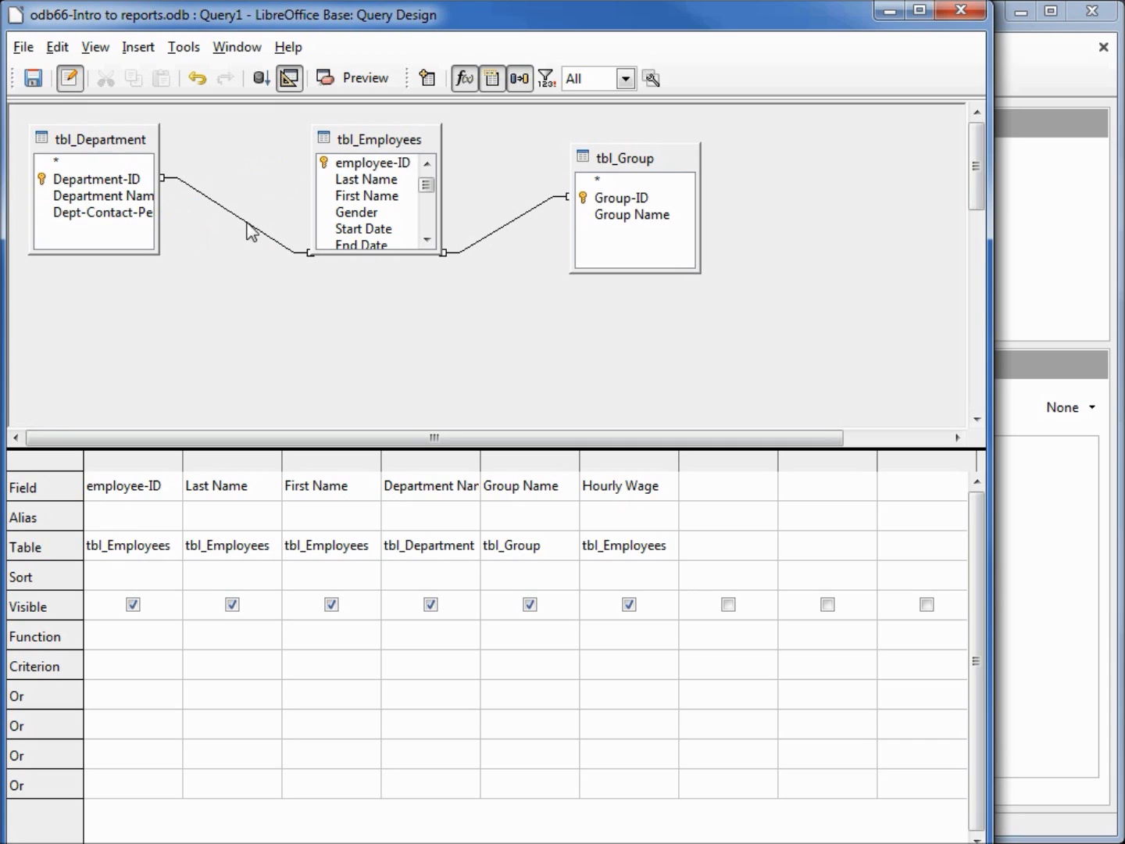
pyautogui.click(260, 78)
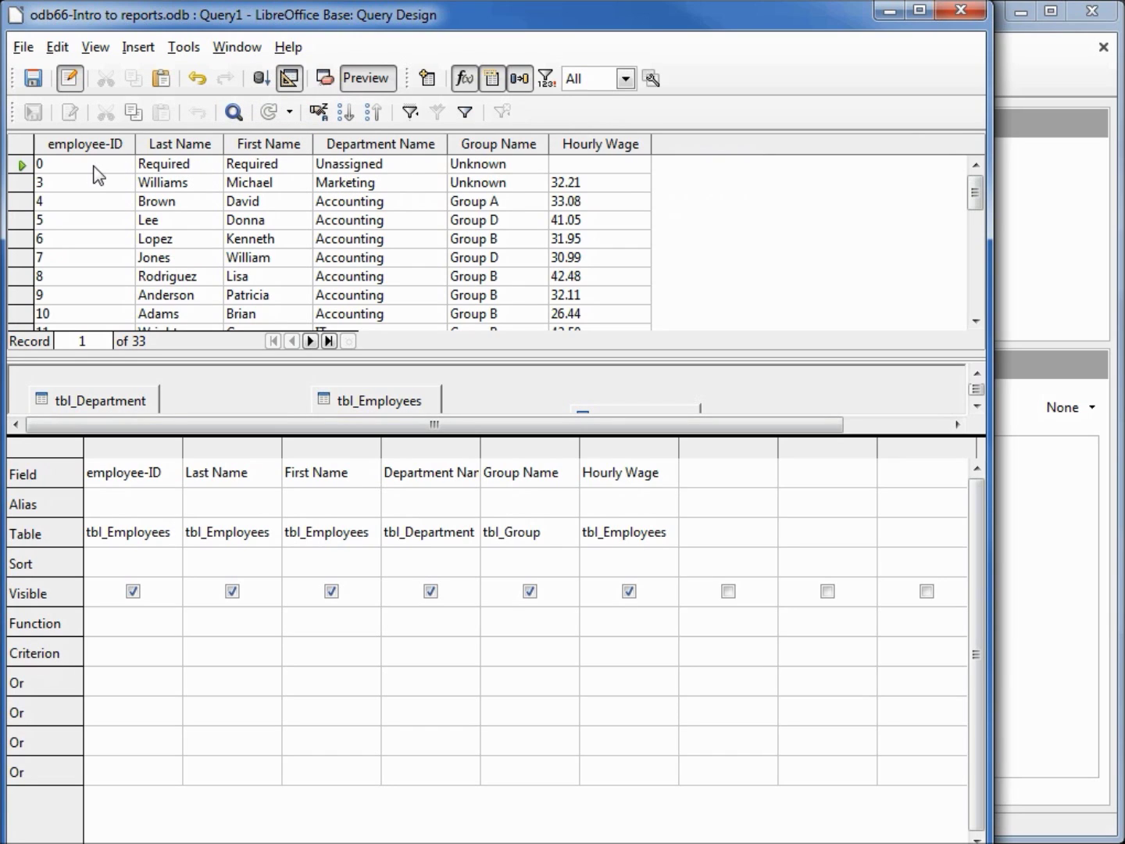
pyautogui.click(110, 653)
pyautogui.write('NOT')
pyautogui.write(' 0')
# Step: Apply the NOT 0 employee-ID criterion, rerun, and save the query as odb66-Employee-Info
pyautogui.press('Tab')
pyautogui.click(260, 78)
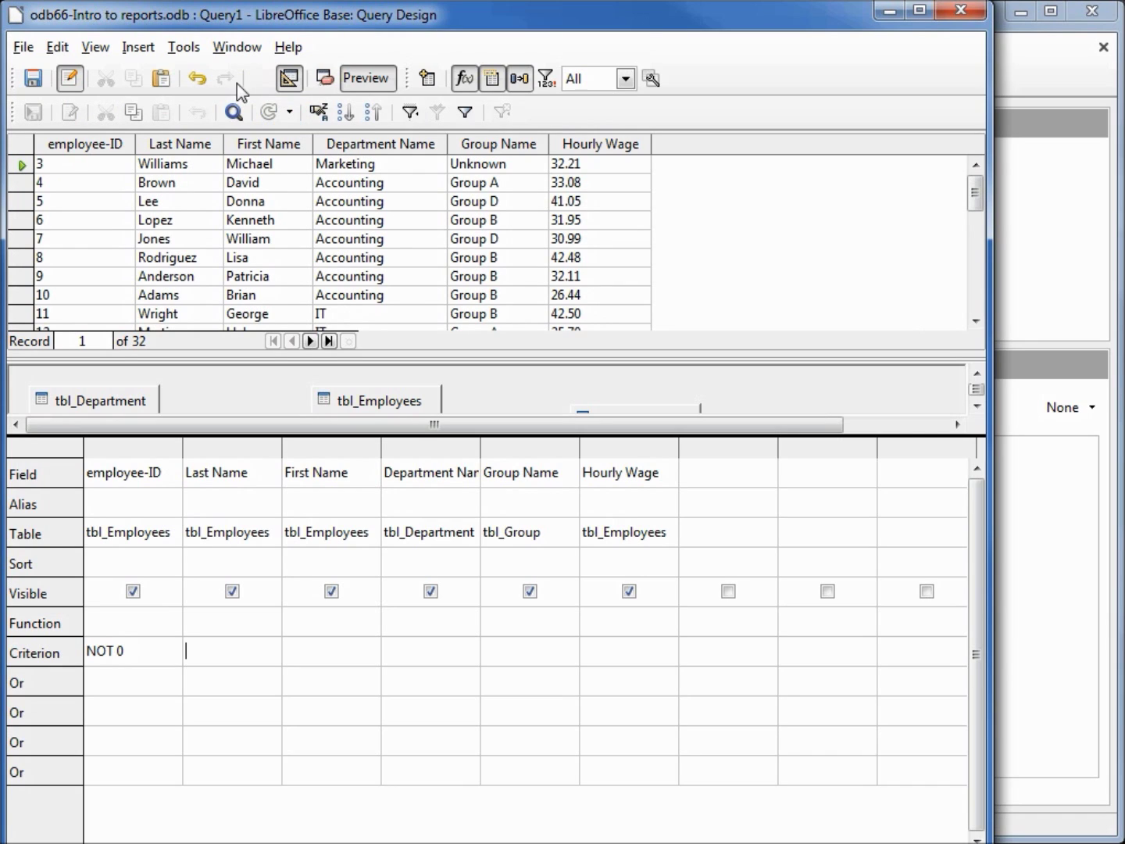
pyautogui.click(23, 50)
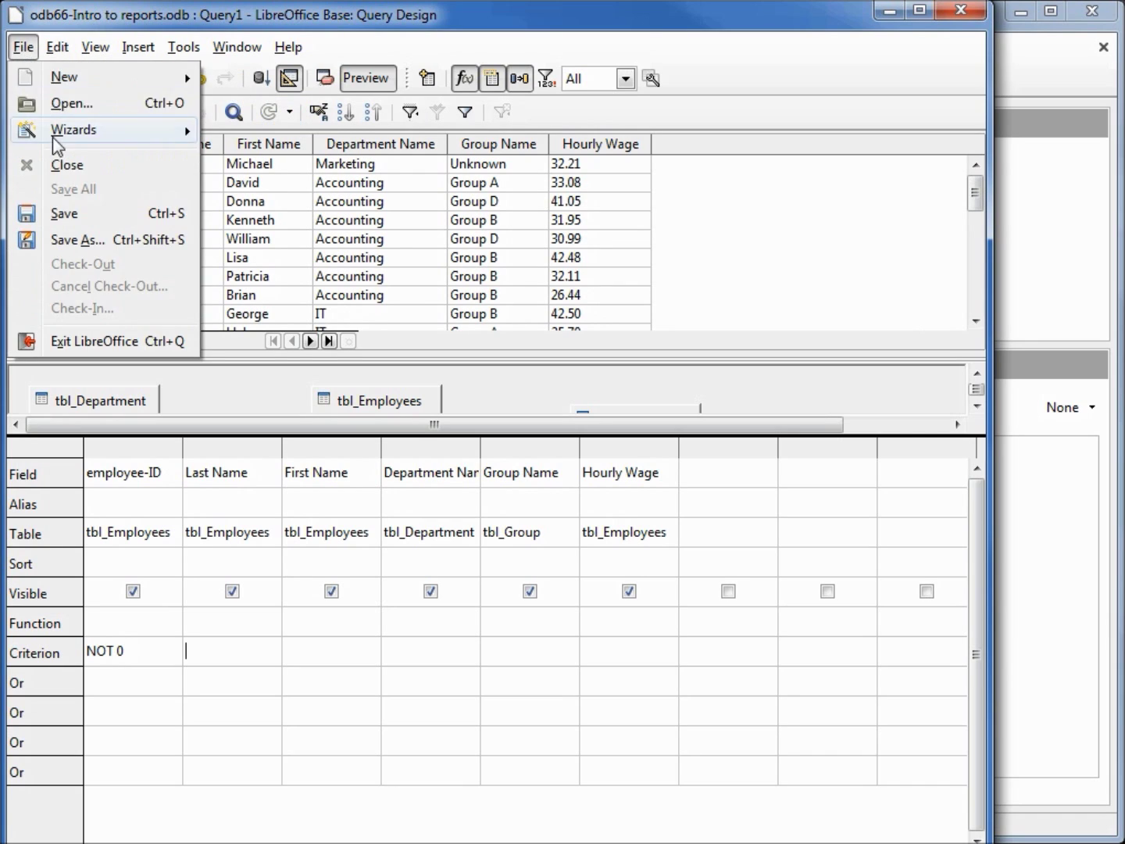
pyautogui.click(83, 228)
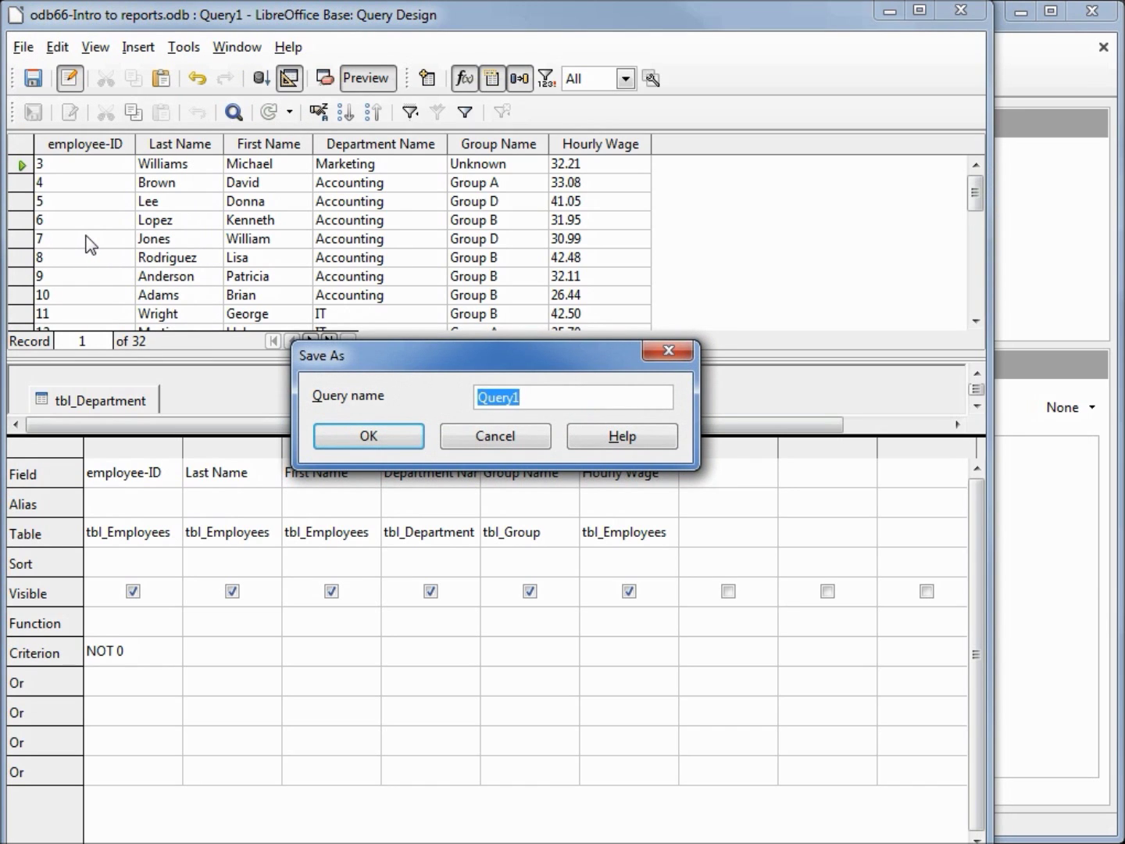
pyautogui.press('BackSpace')
pyautogui.write('odb66-Employee-Info')
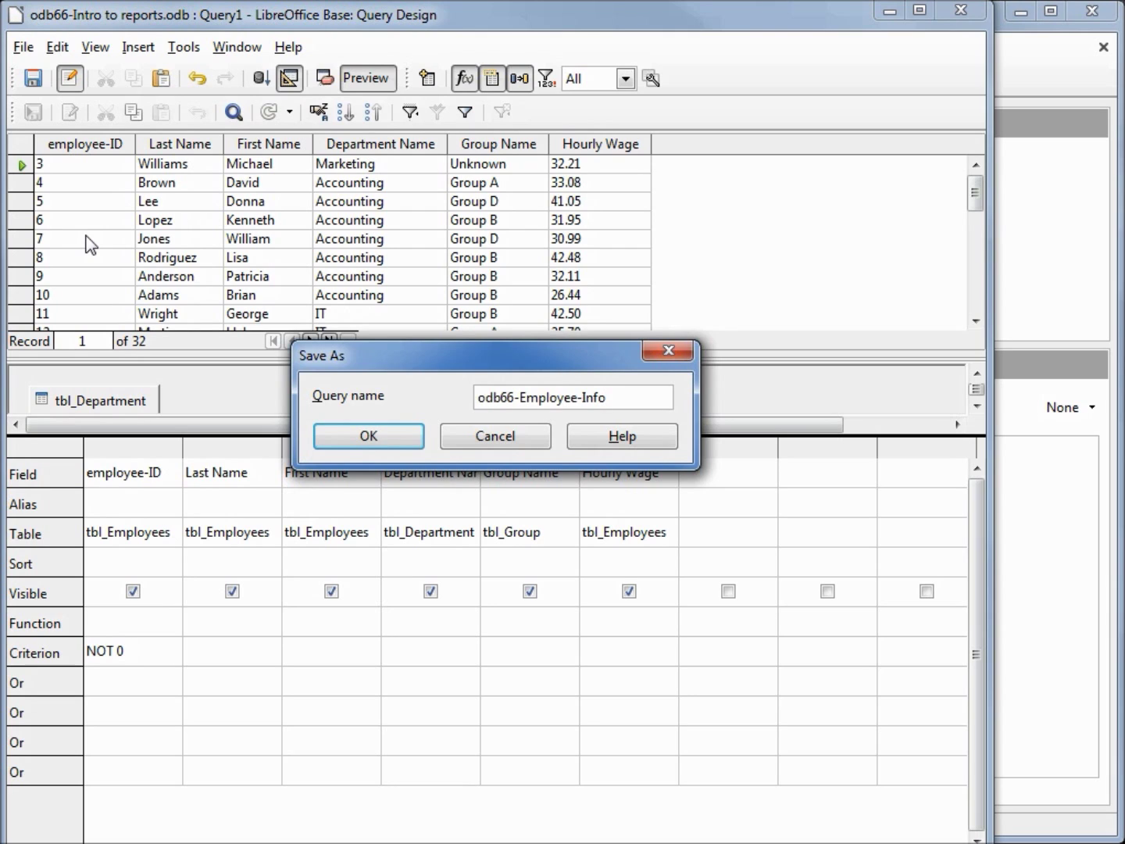
pyautogui.click(367, 435)
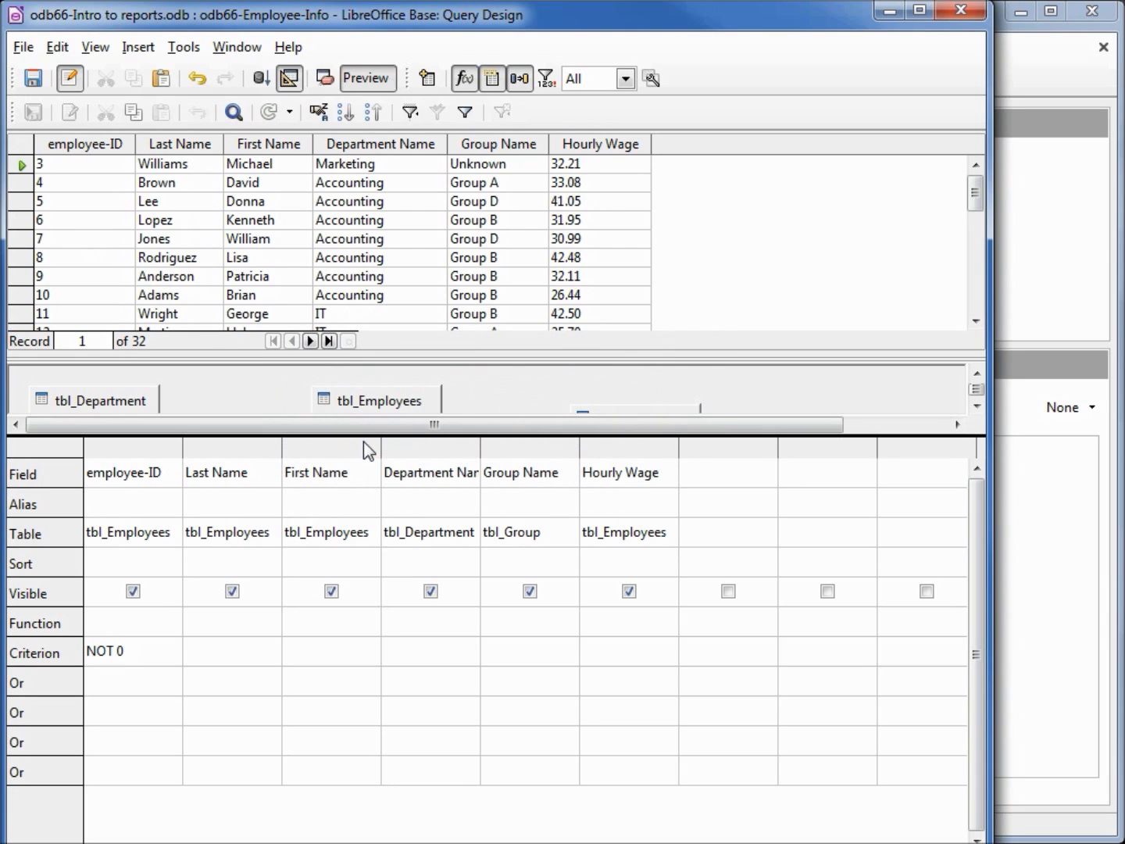
pyautogui.click(960, 10)
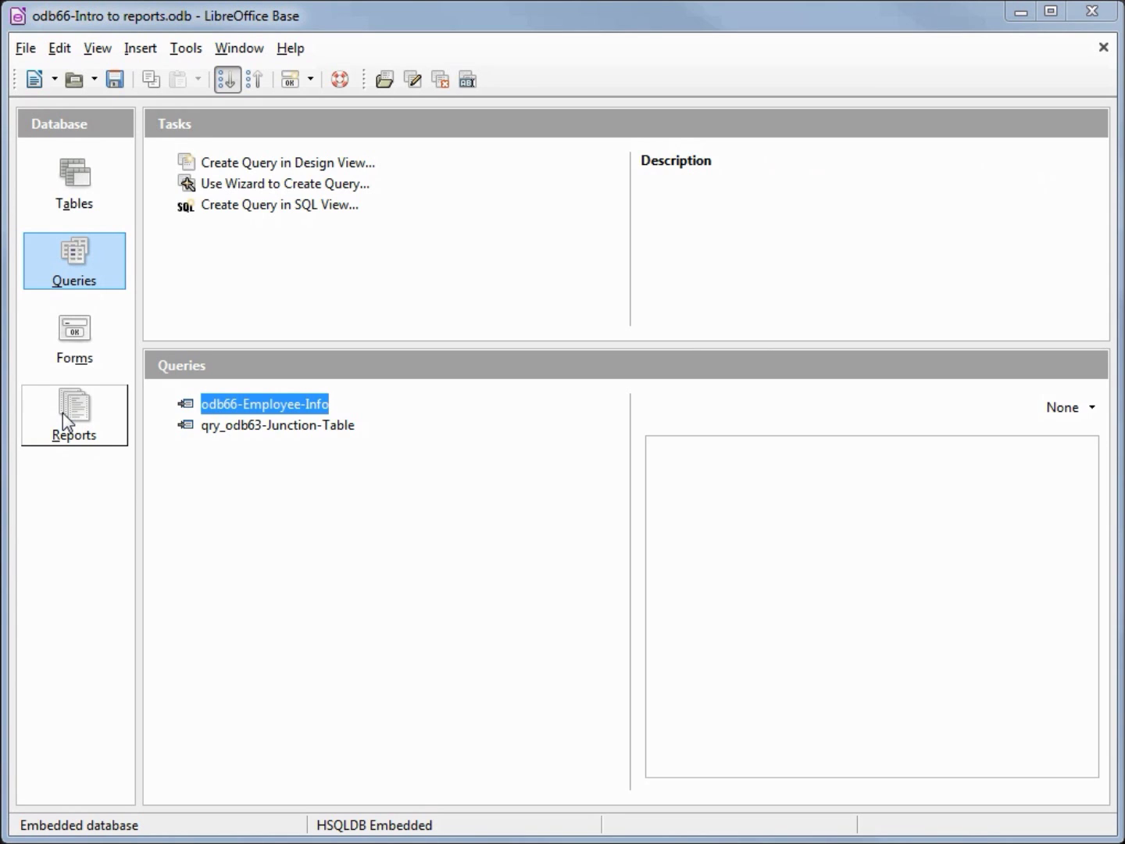
# Step: Go to the Reports section, launch the Report Wizard and close the tbl_Department field list
pyautogui.click(63, 413)
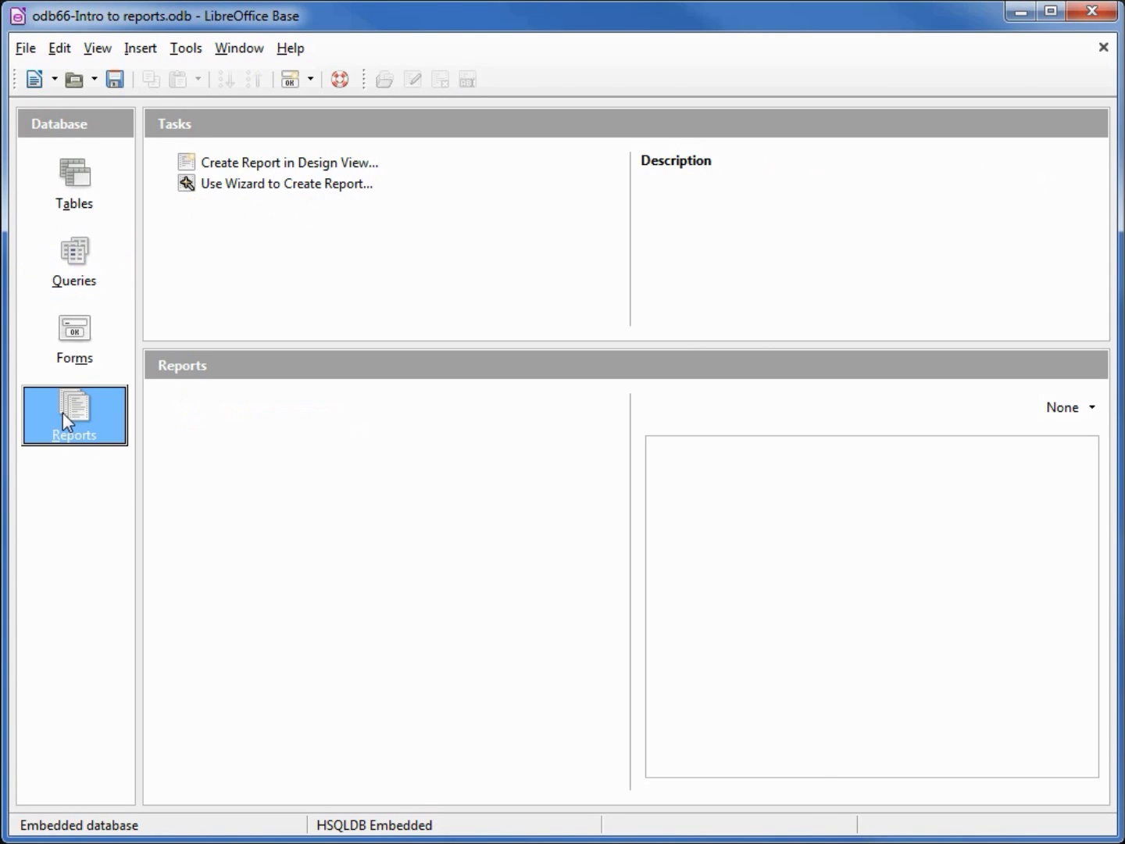
pyautogui.click(288, 188)
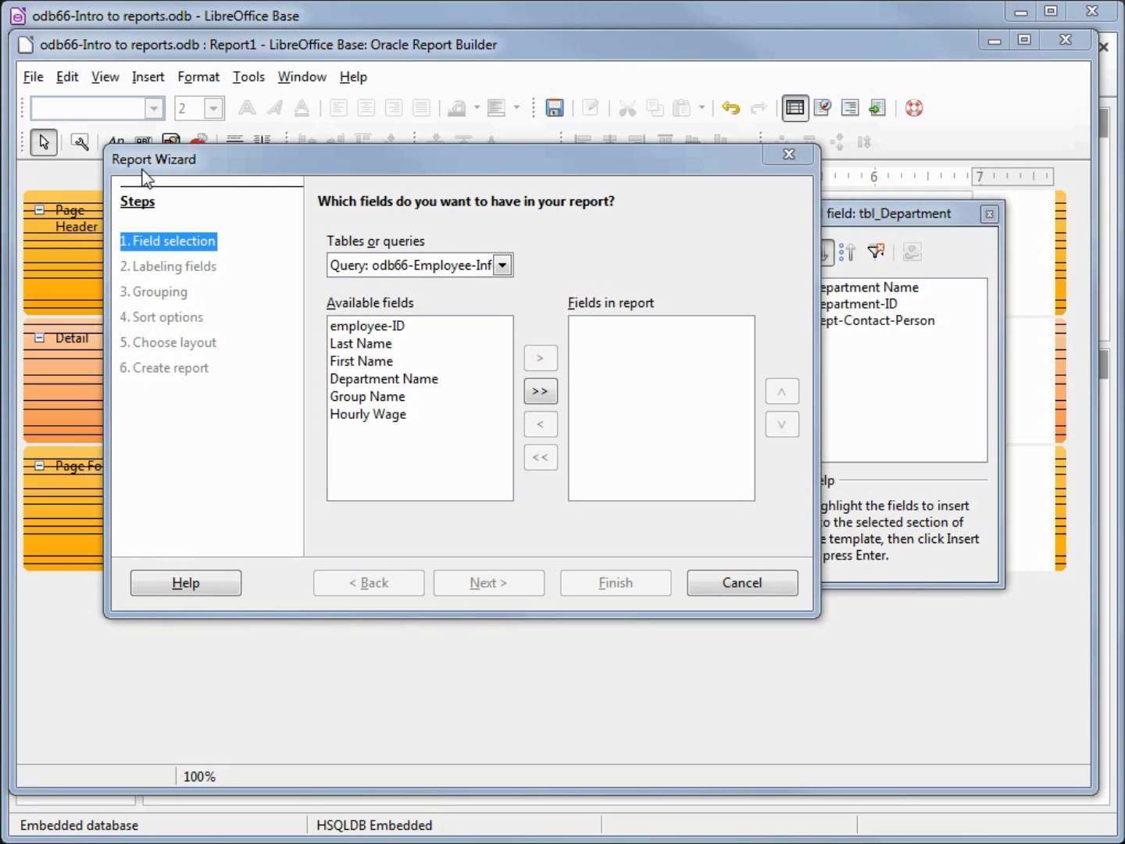
pyautogui.click(858, 221)
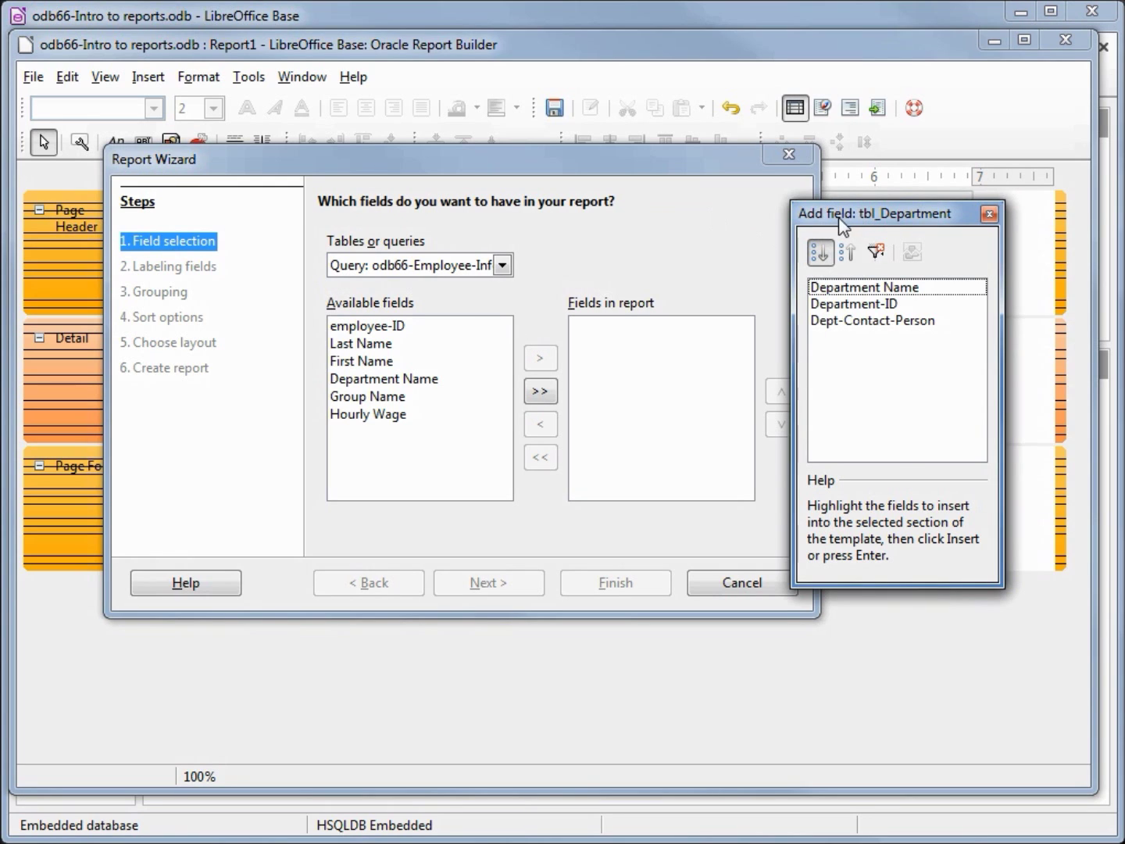
pyautogui.click(991, 214)
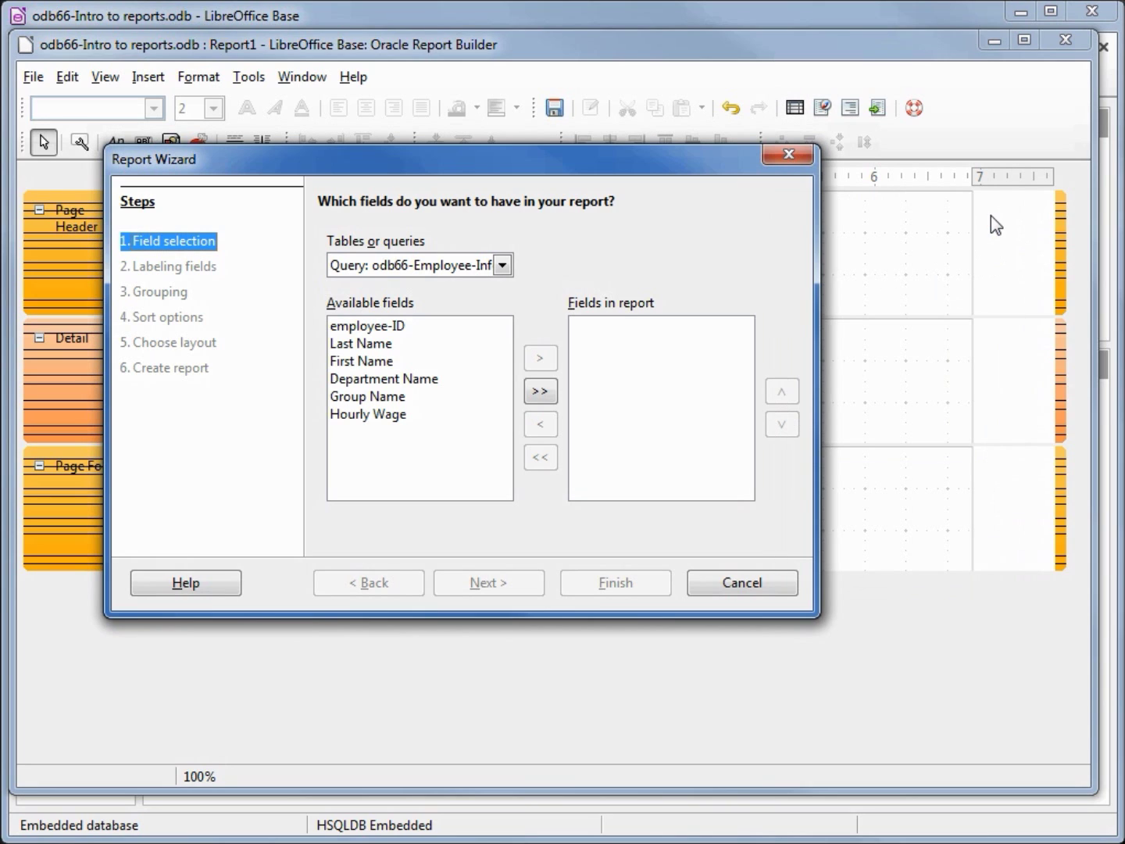
# Step: Base the report on odb66-Employee-Info with all six fields and continue to field labels
pyautogui.click(503, 264)
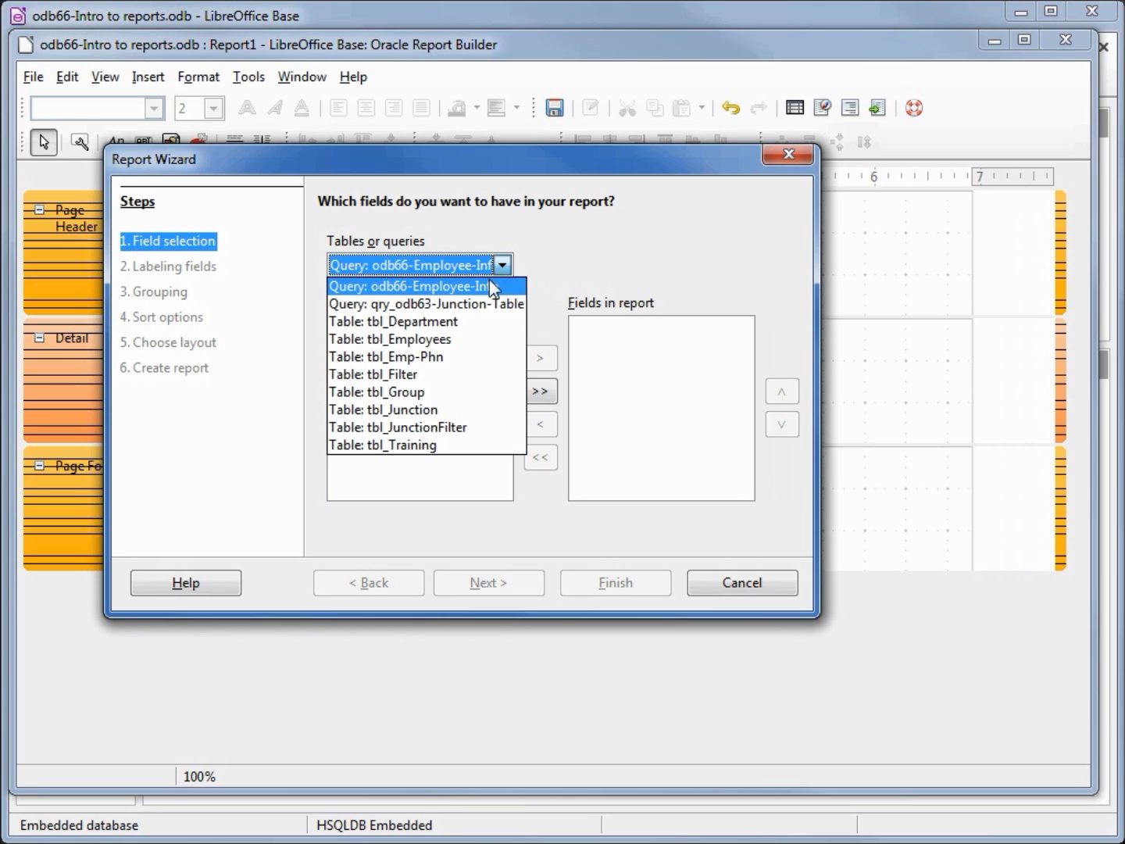
pyautogui.click(427, 285)
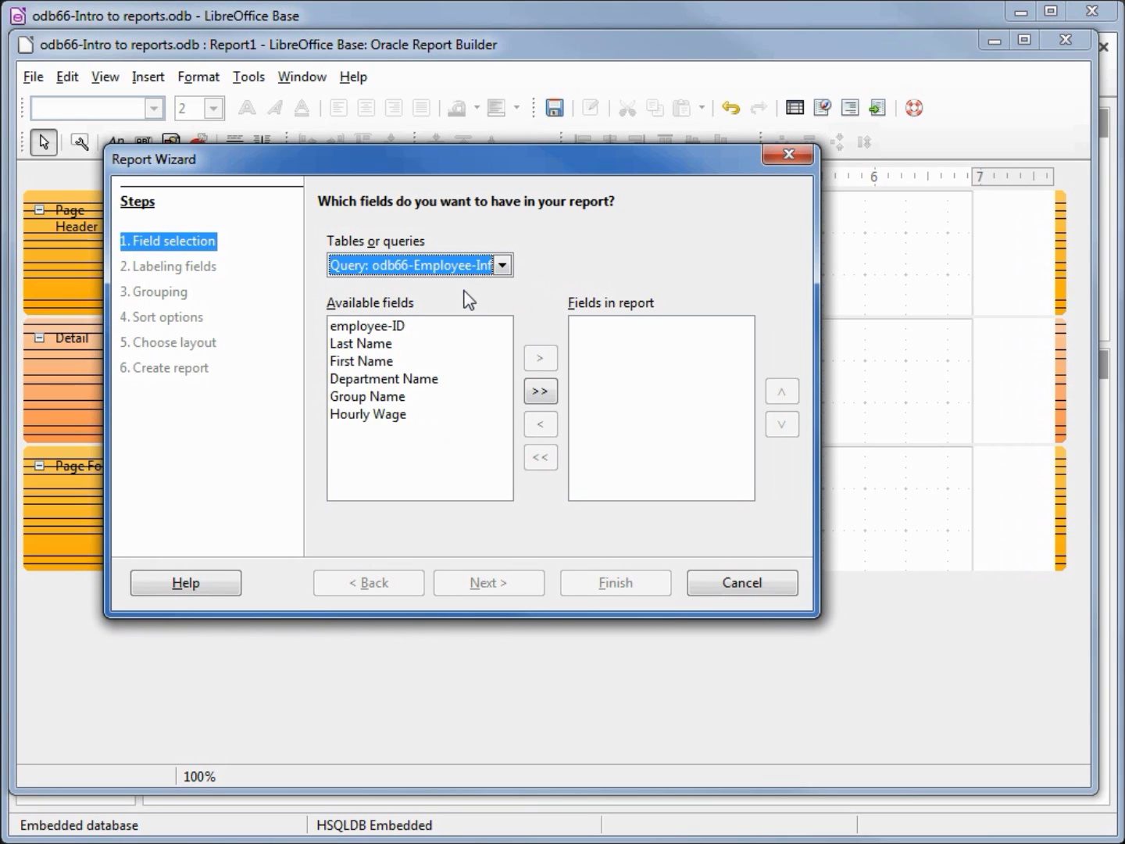
pyautogui.click(540, 392)
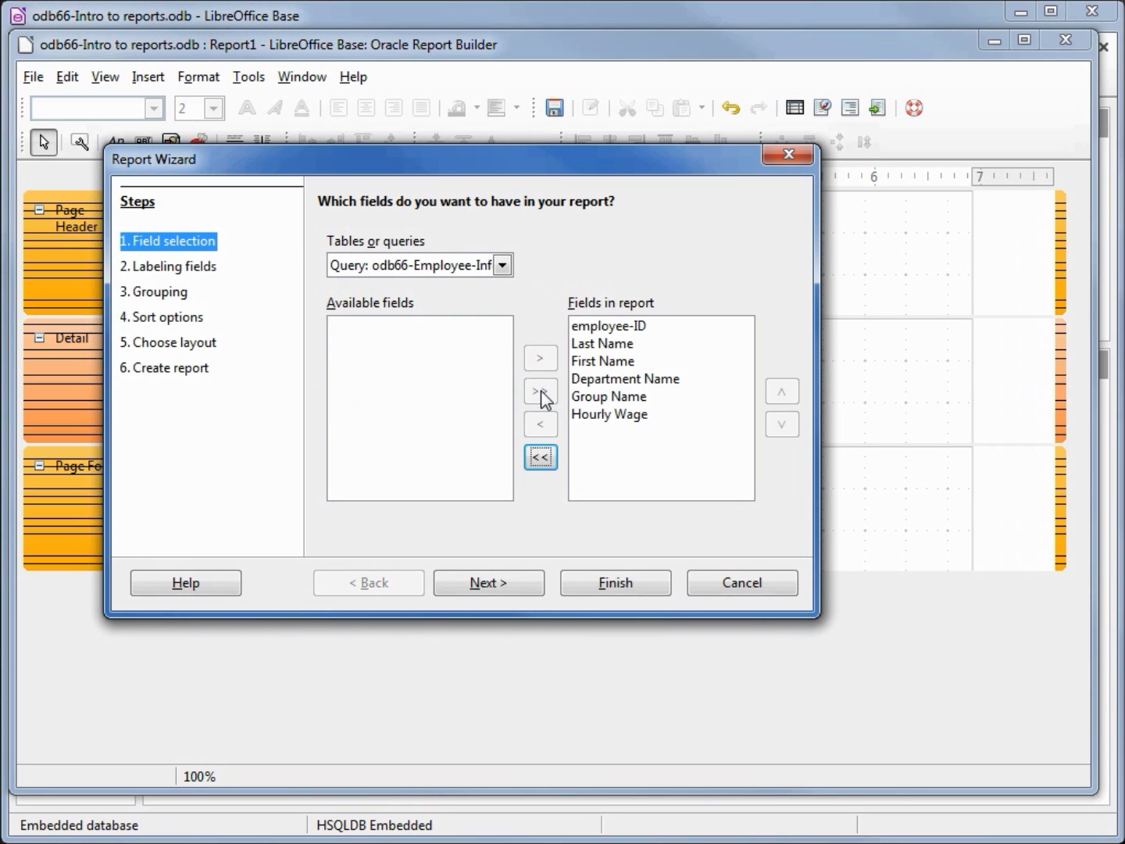
pyautogui.click(507, 587)
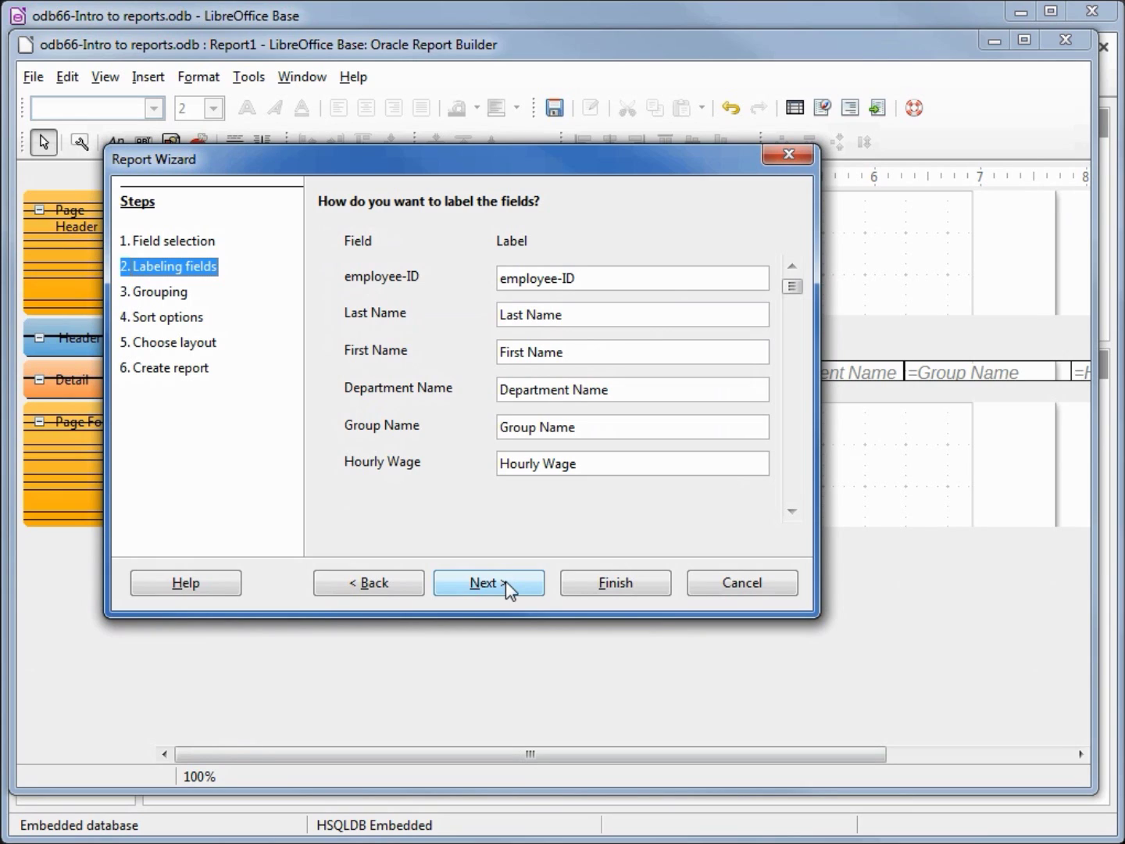
# Step: Relabel employee-ID as Emp-ID and pass Grouping and Sort options with nothing set
pyautogui.moveTo(587, 277); pyautogui.dragTo(486, 273)
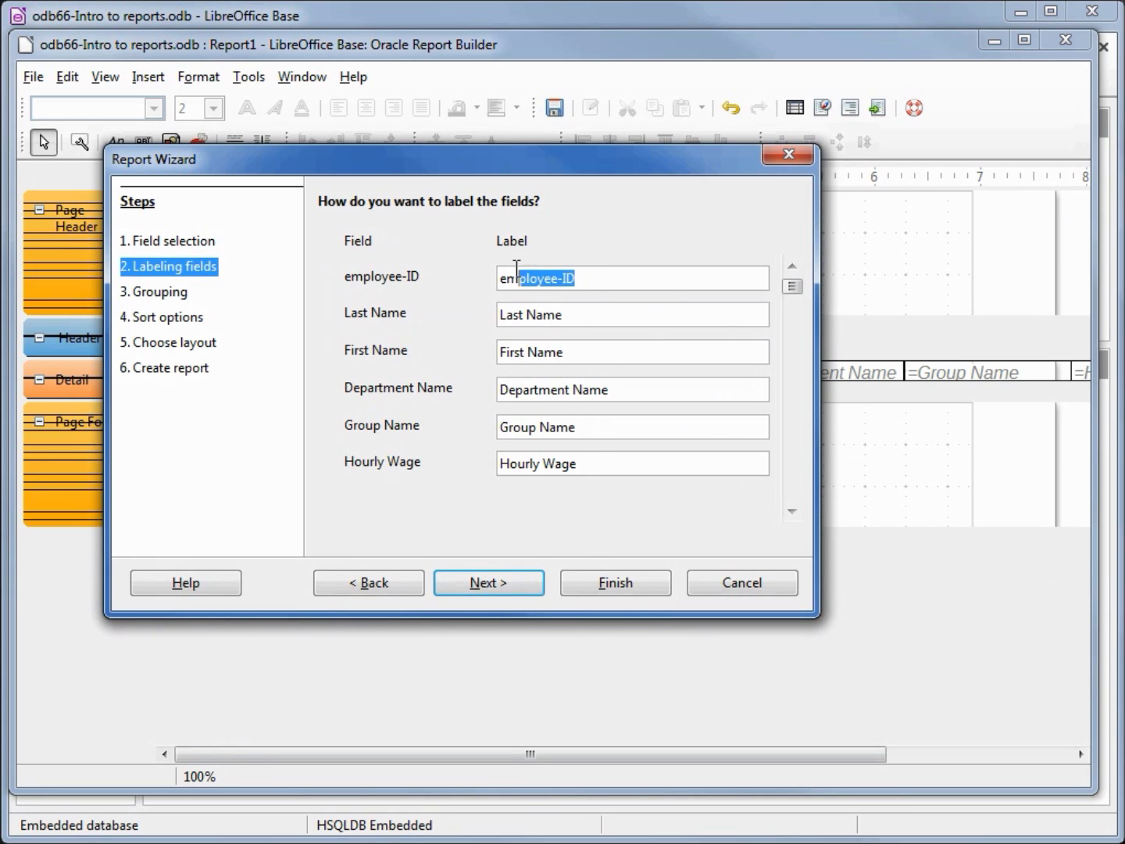
pyautogui.write('E')
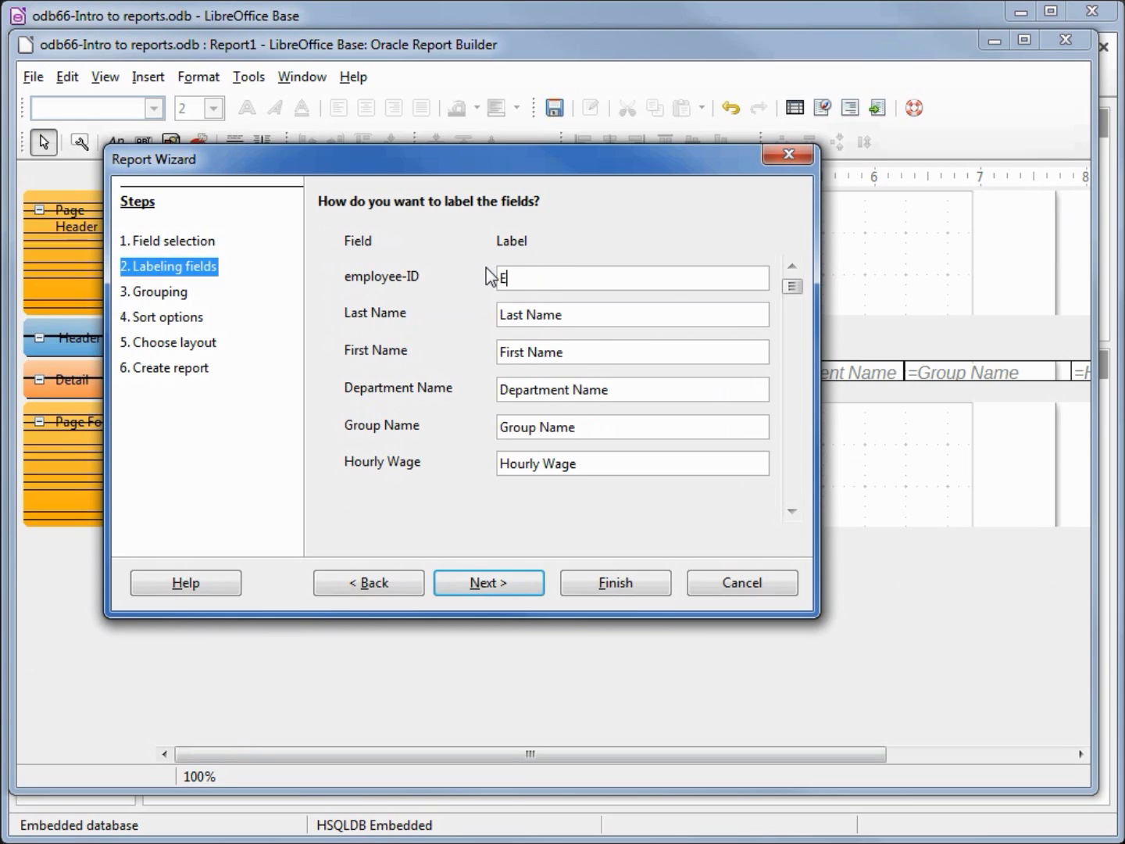
pyautogui.write('mp-ID')
pyautogui.click(497, 582)
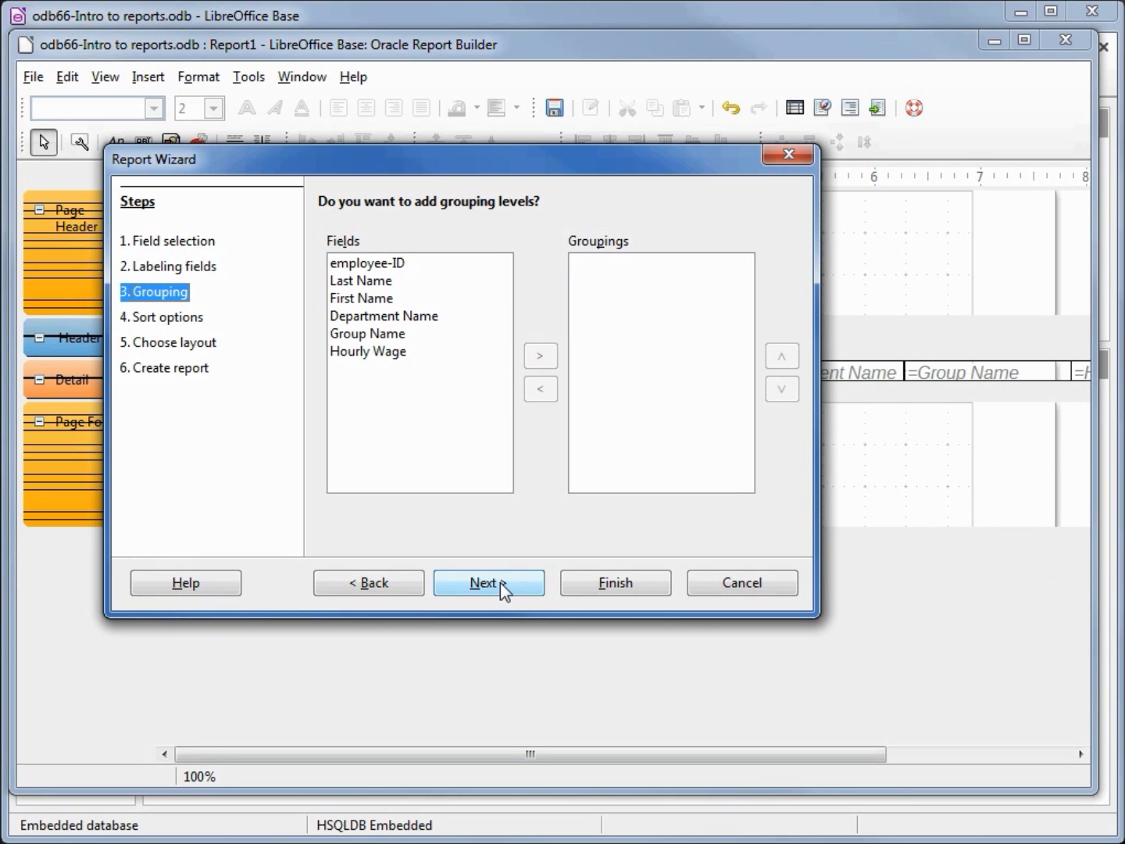
pyautogui.click(500, 582)
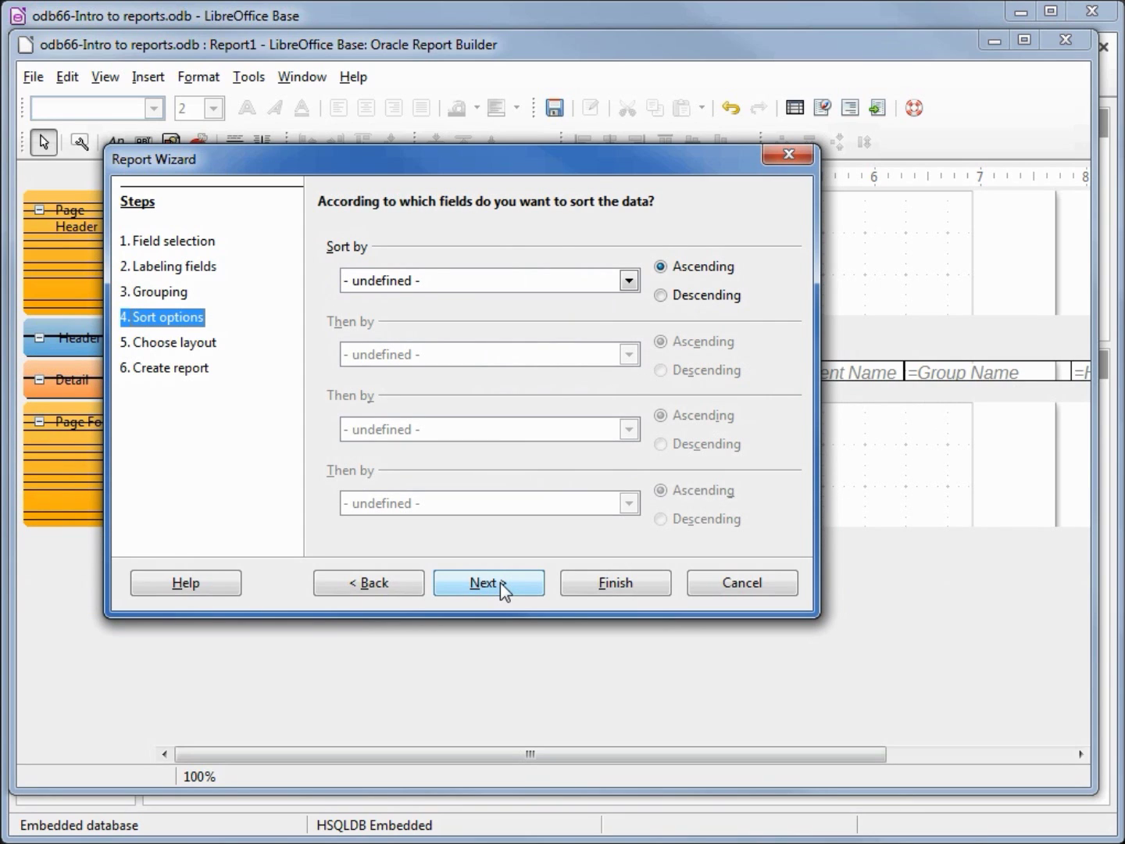
pyautogui.click(501, 582)
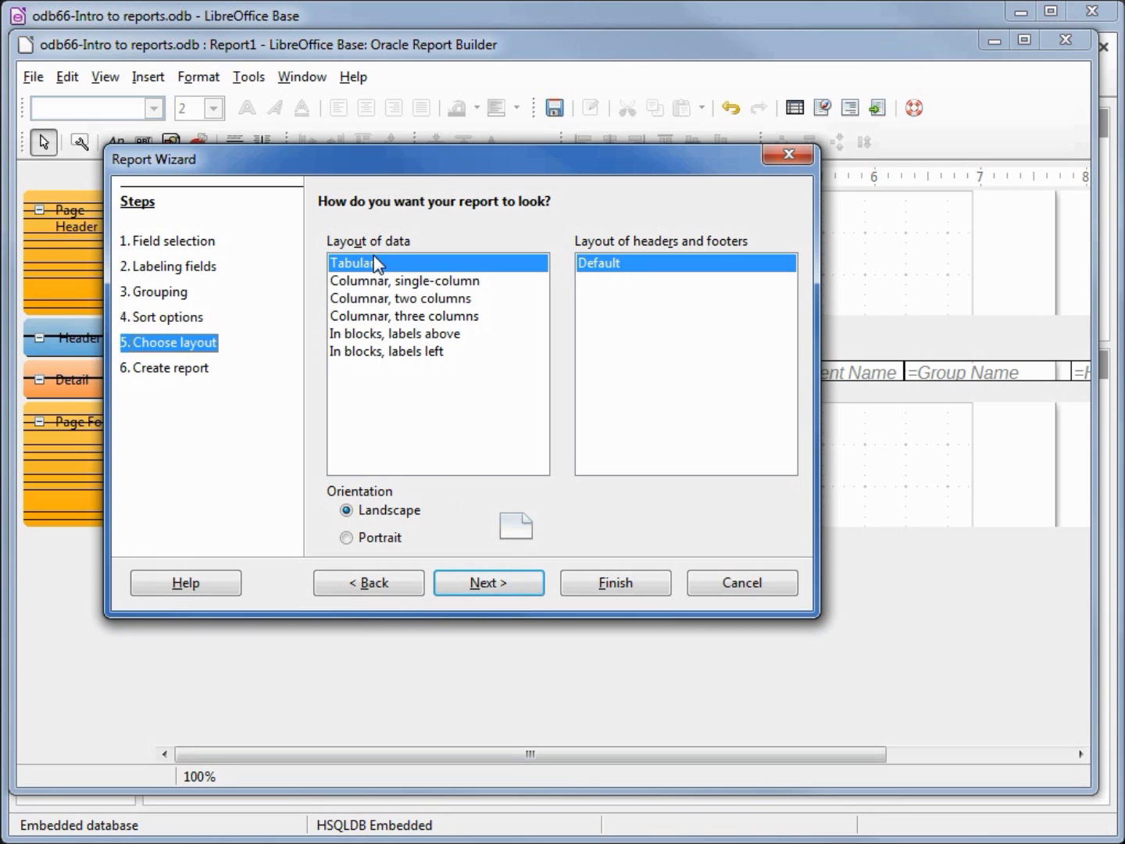
# Step: Preview each data layout in turn, then choose Columnar, single-column
pyautogui.moveTo(418, 166)
pyautogui.mouseDown()
pyautogui.moveTo(615, 409)
pyautogui.moveTo(631, 413)
pyautogui.mouseUp()
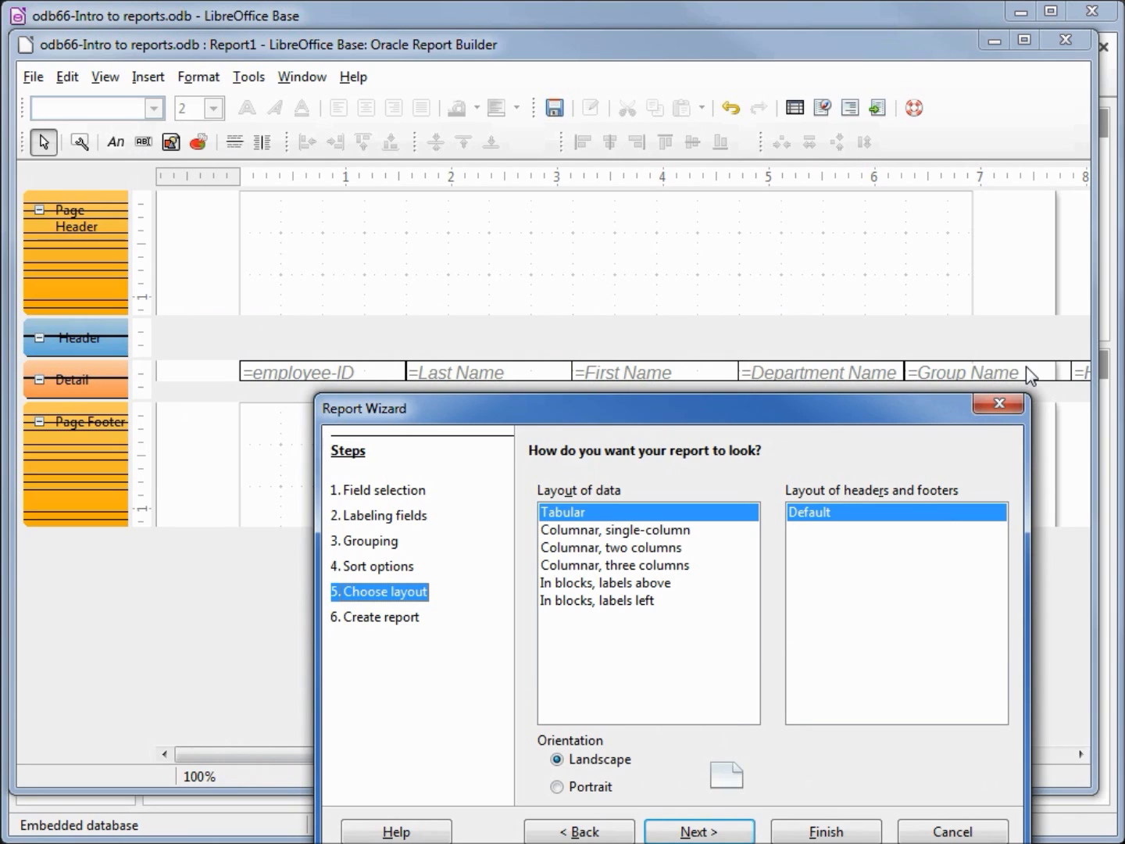
pyautogui.click(633, 531)
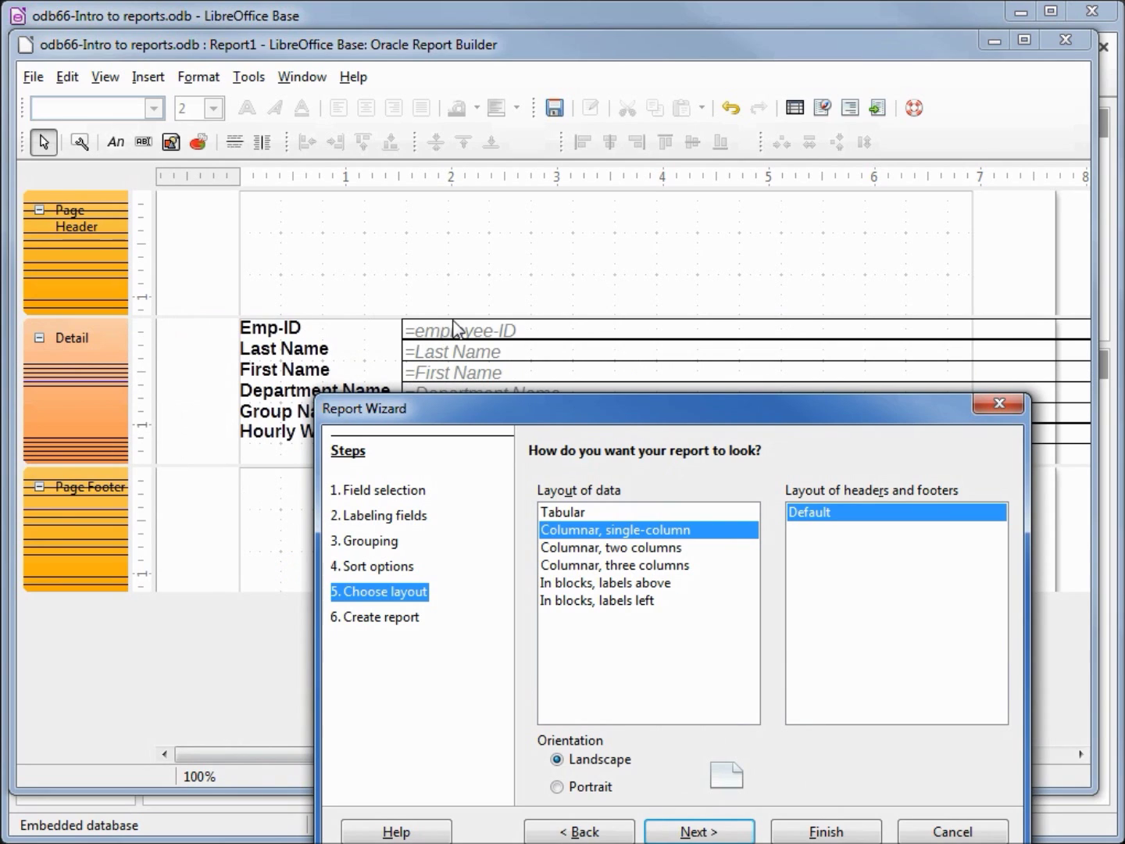
pyautogui.click(582, 548)
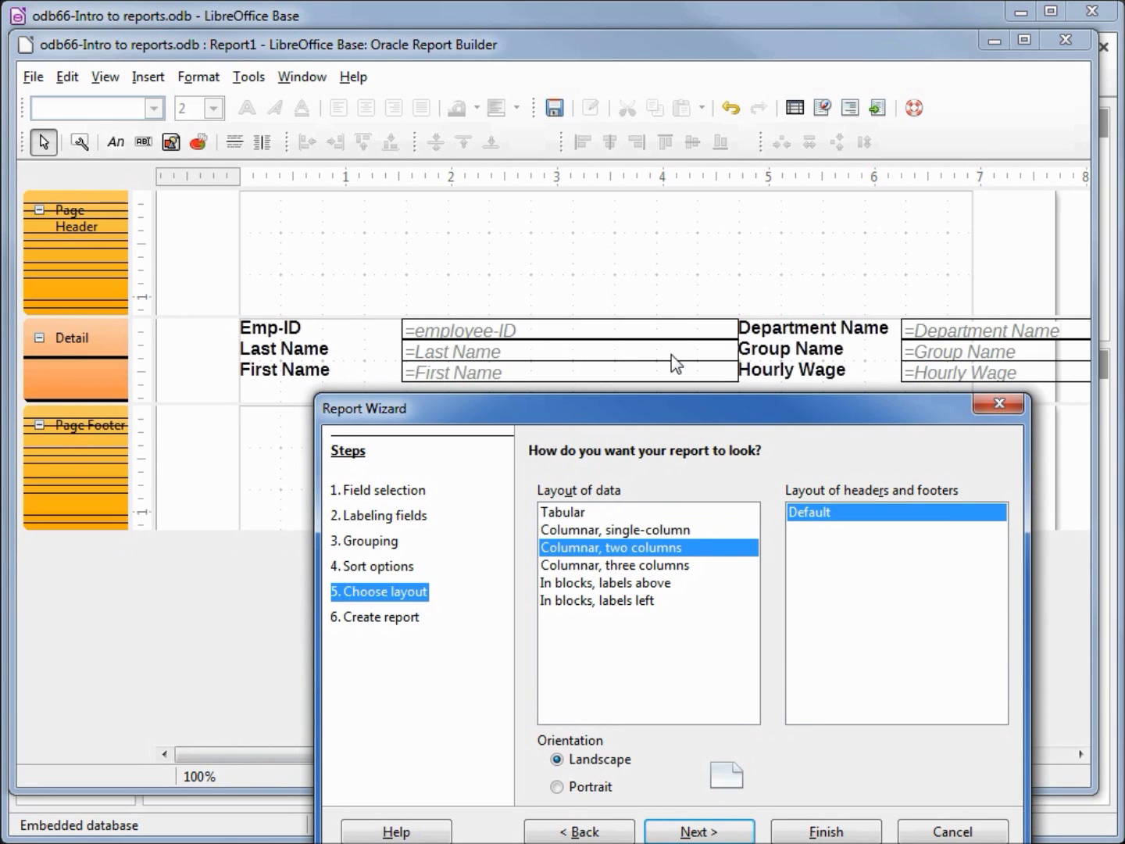
pyautogui.click(631, 566)
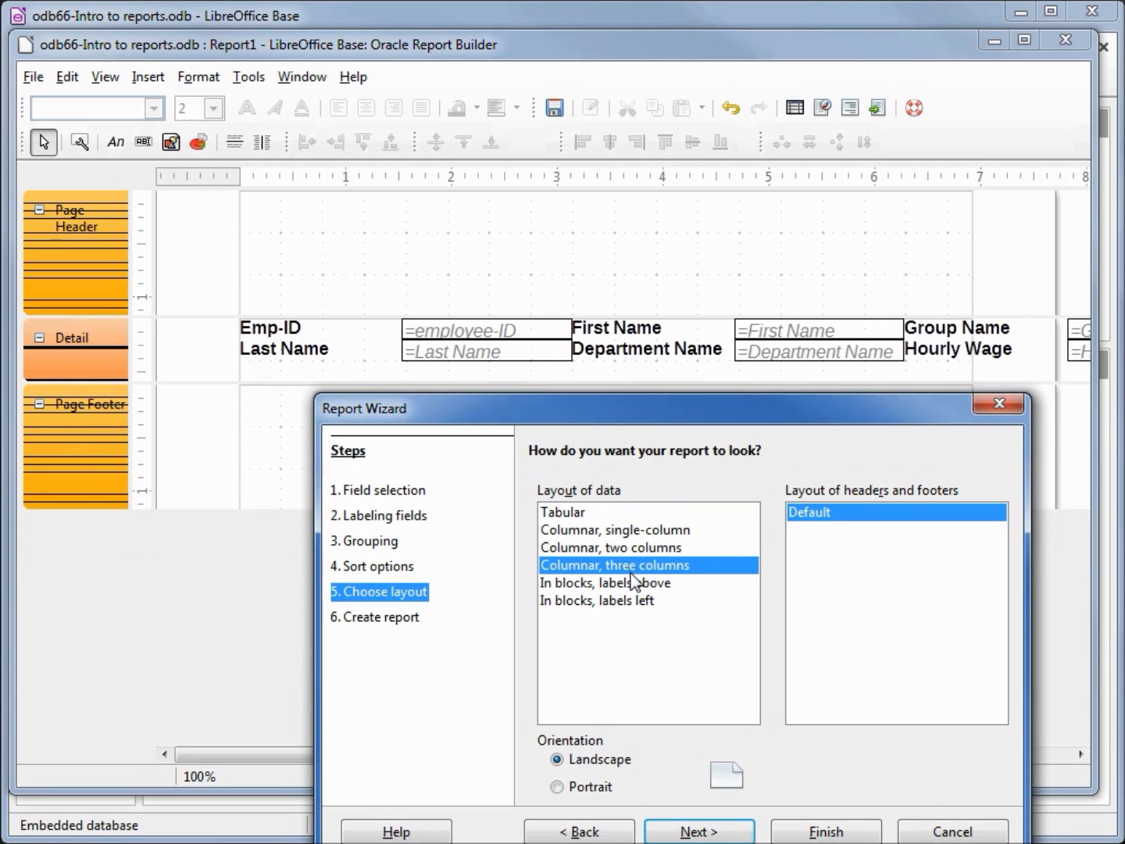
pyautogui.click(633, 583)
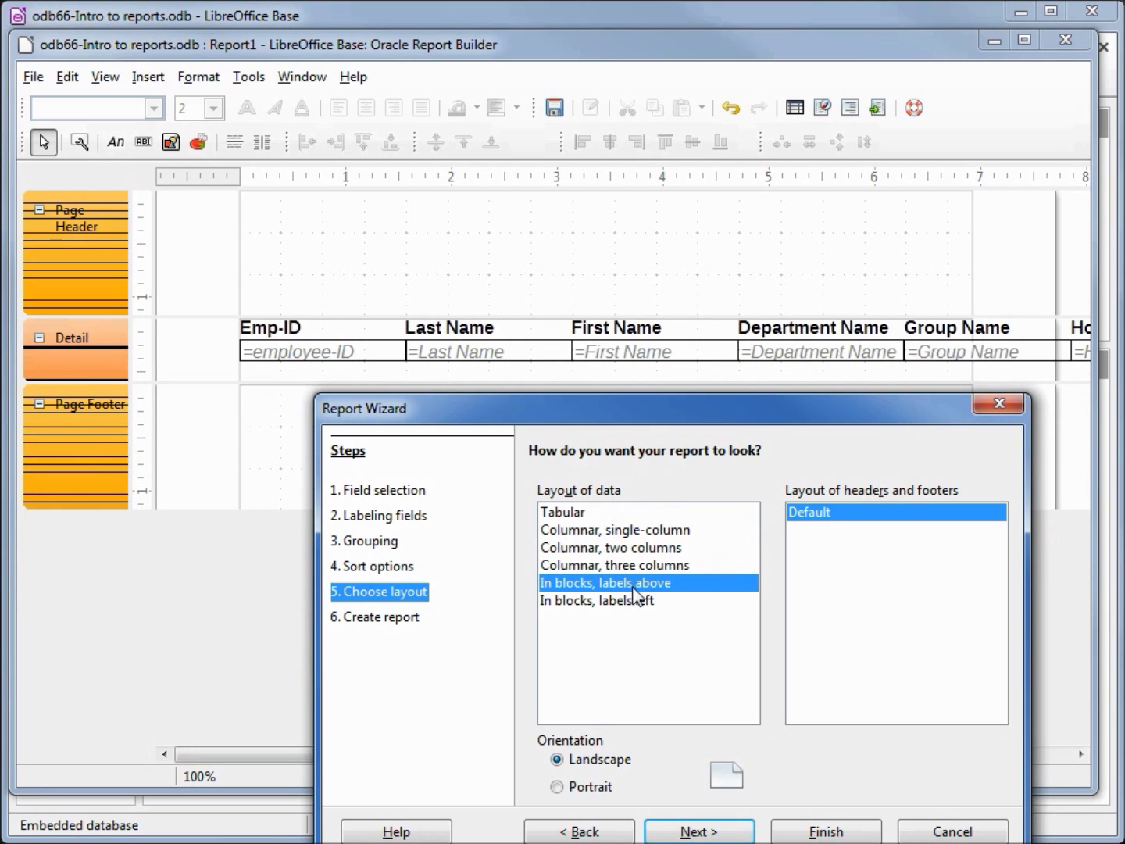
pyautogui.click(620, 603)
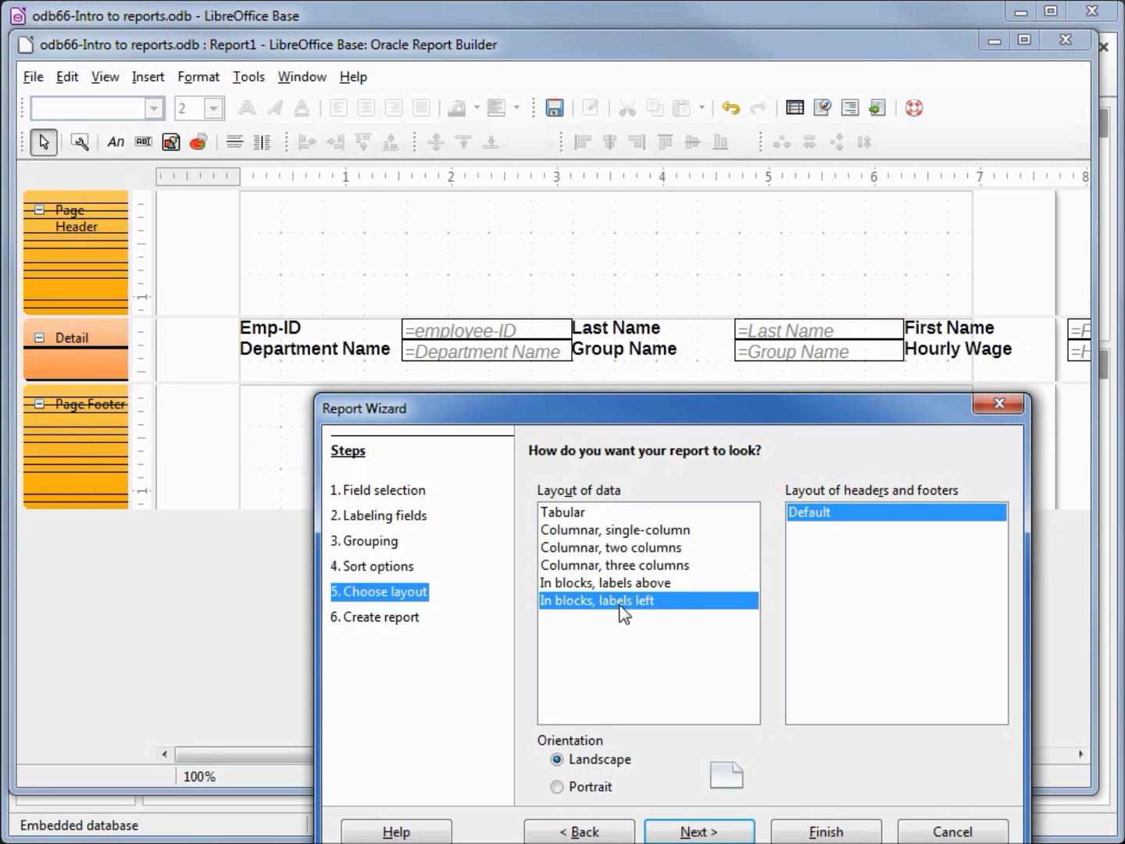
pyautogui.click(578, 514)
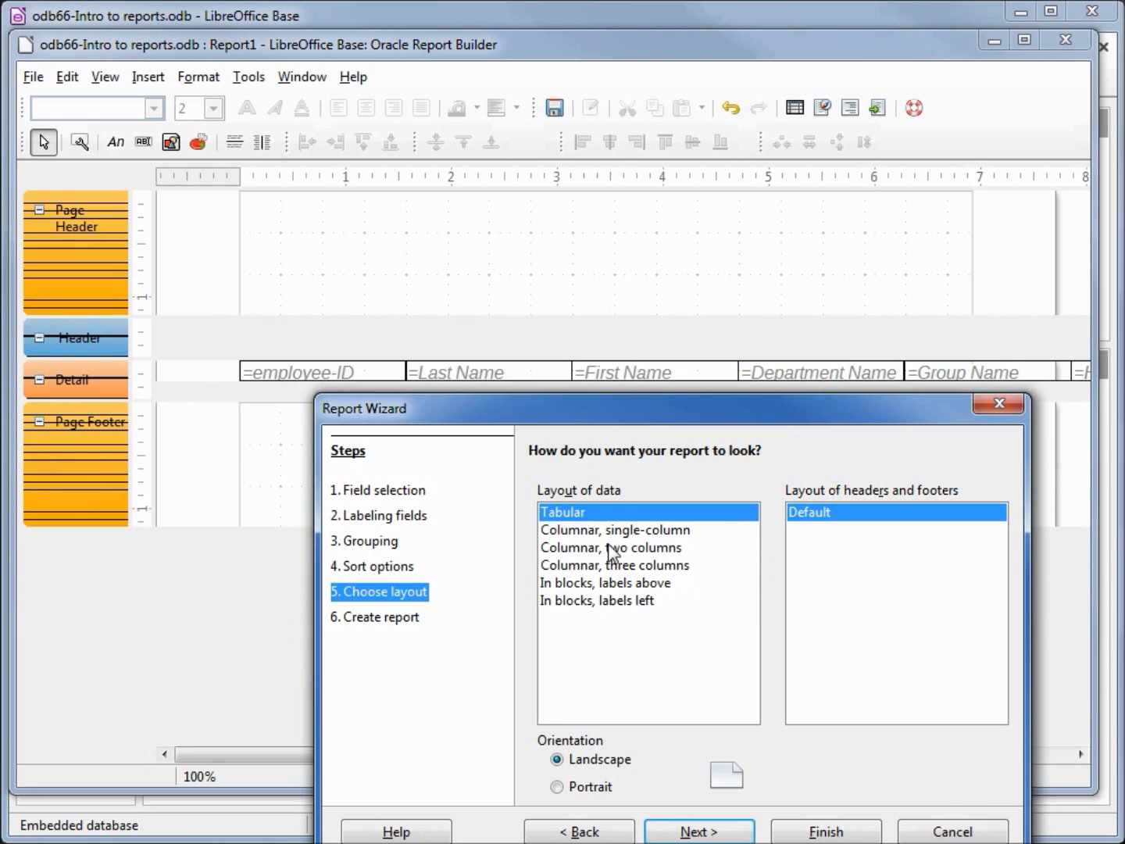
pyautogui.click(604, 531)
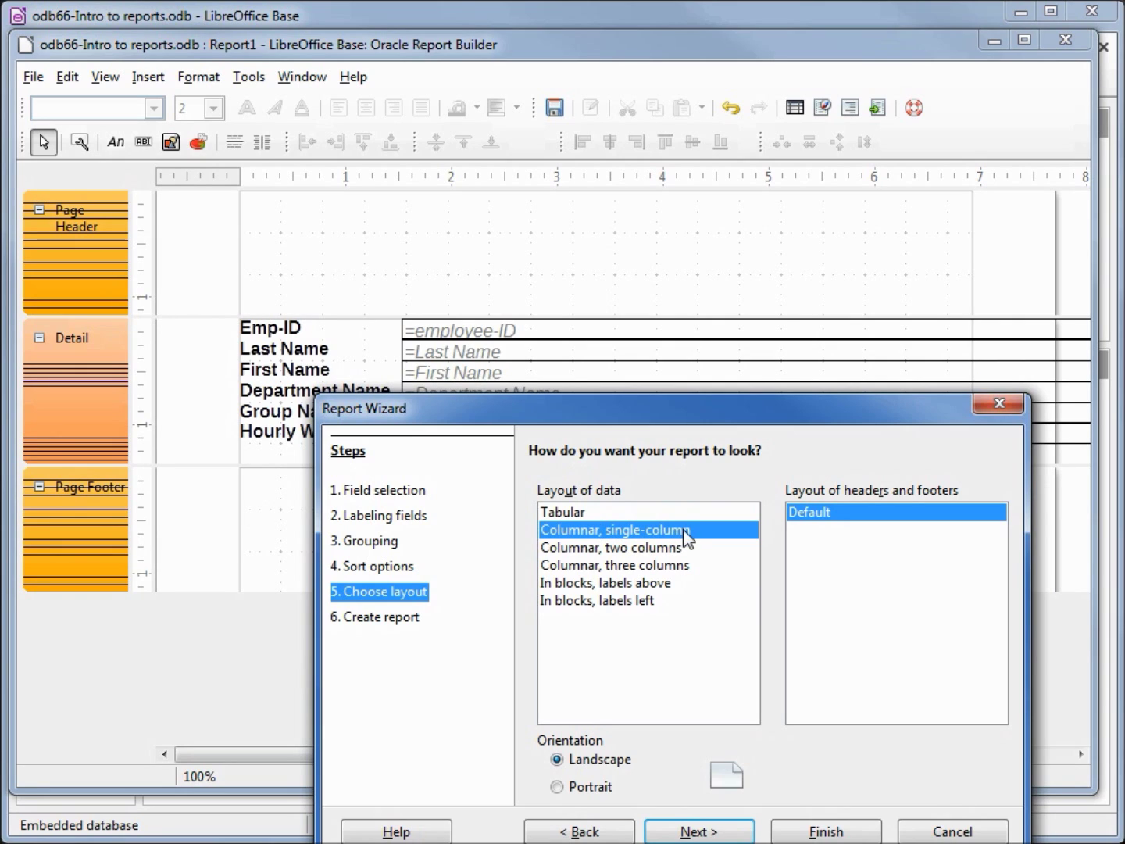
# Step: Choose Portrait, title the report odb66-Columnar, keep it dynamic, and create it
pyautogui.click(557, 786)
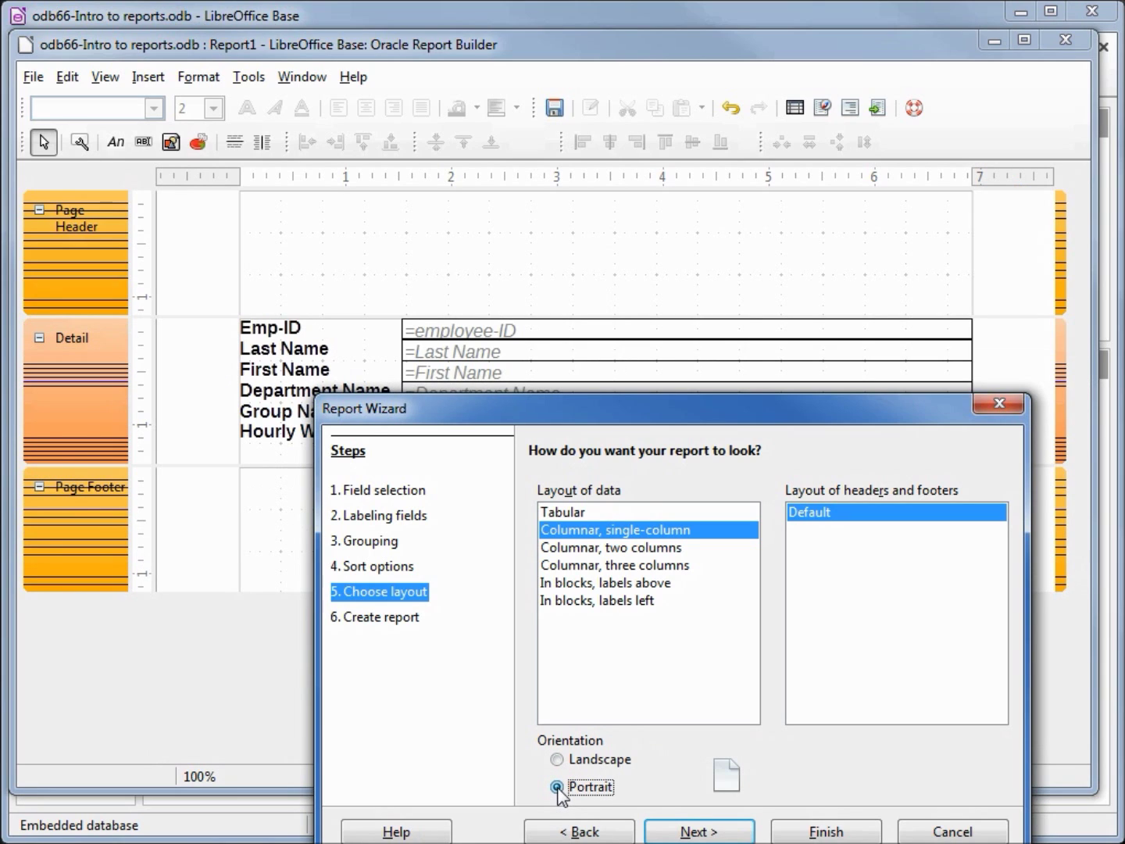
pyautogui.click(699, 831)
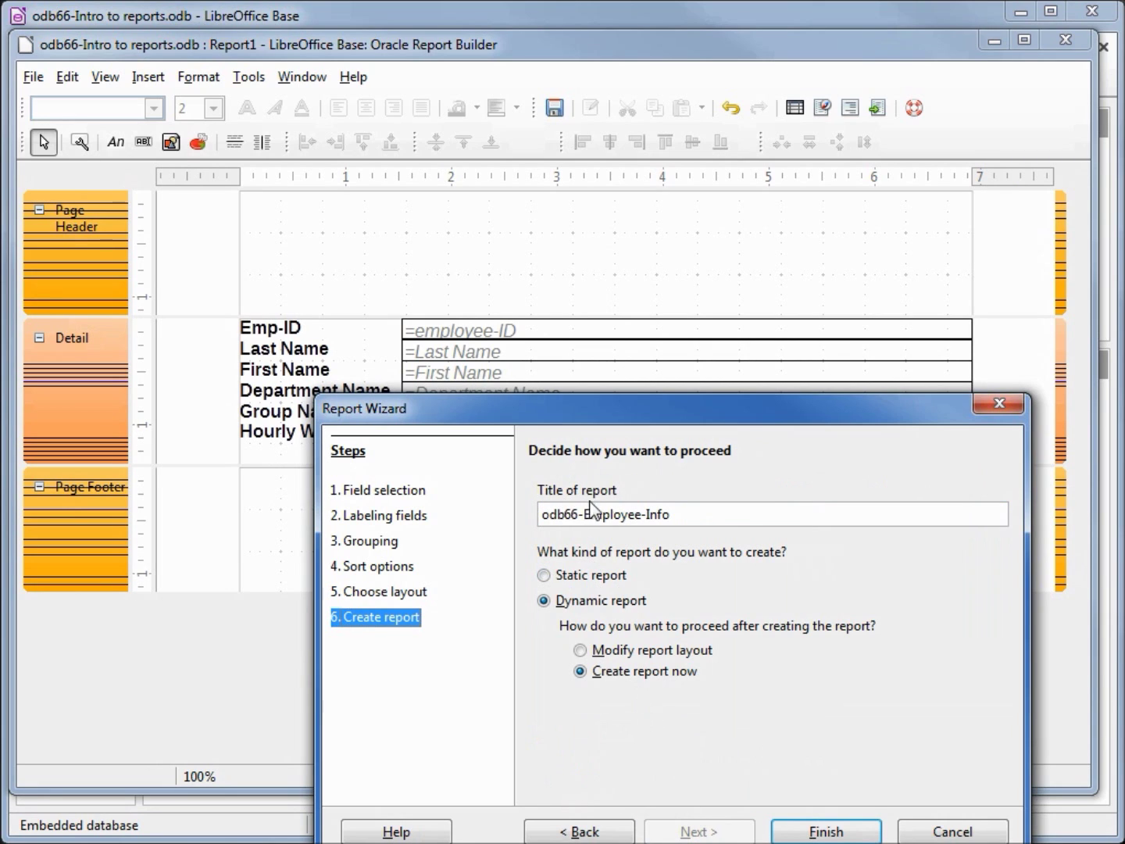
pyautogui.moveTo(695, 515); pyautogui.dragTo(585, 514)
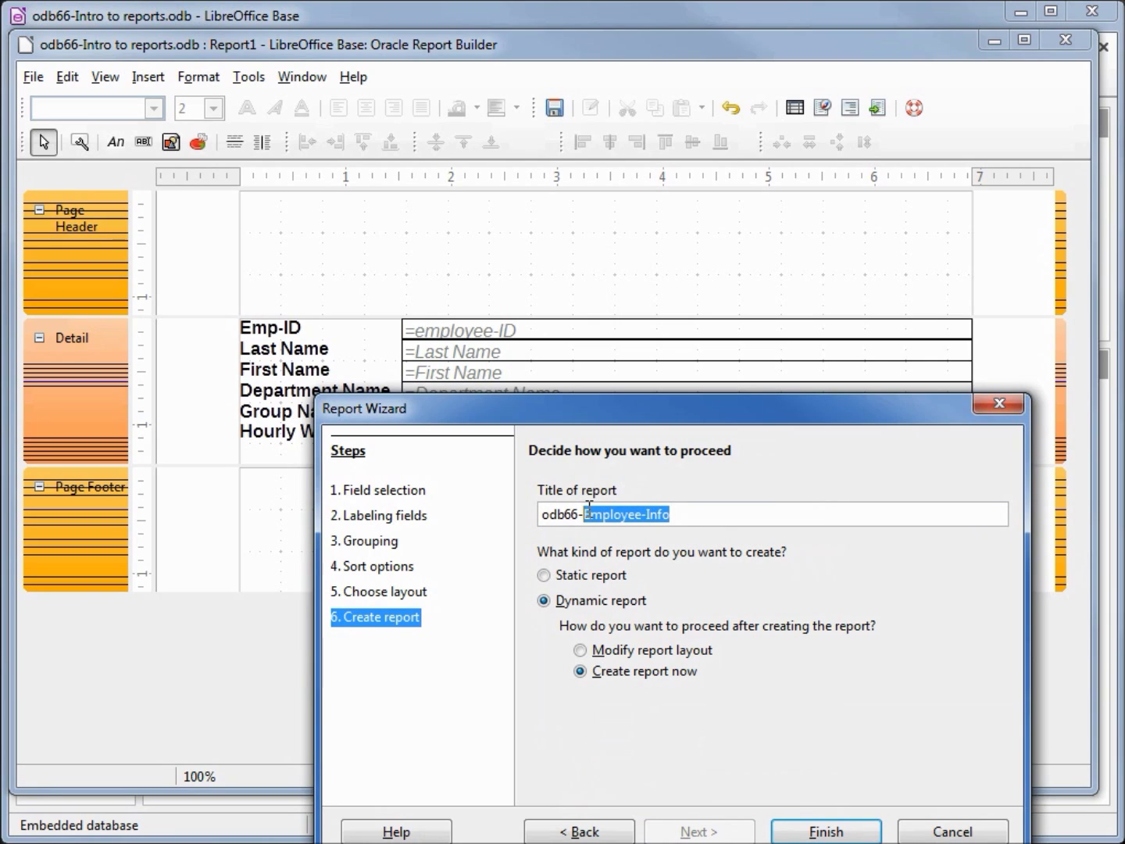
pyautogui.write('Columnar')
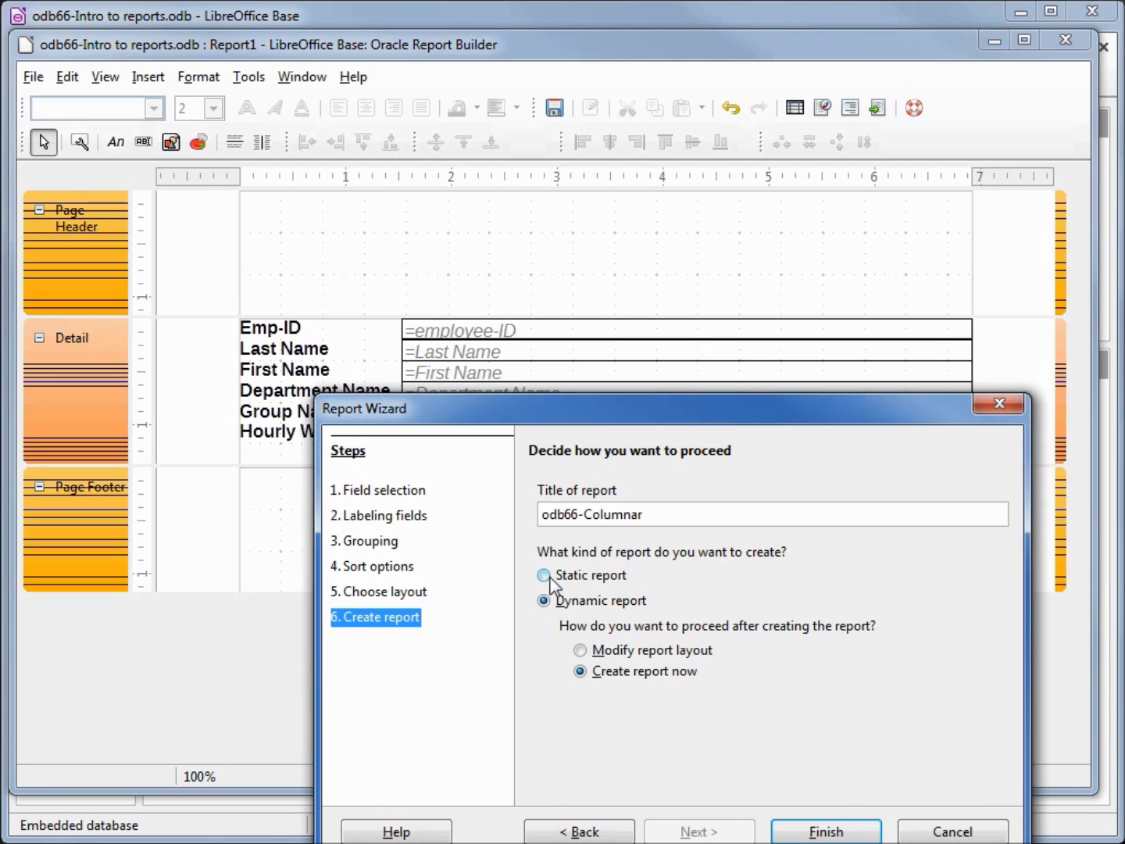
pyautogui.click(546, 578)
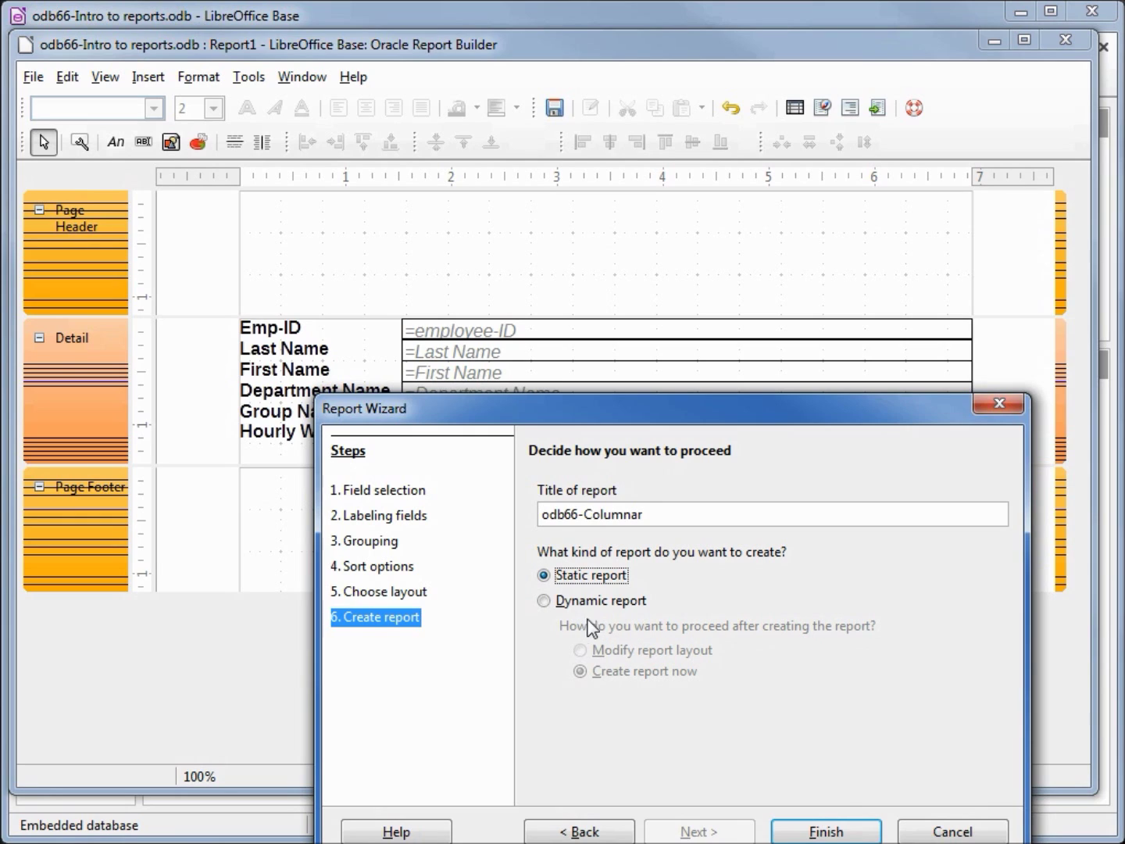
pyautogui.click(544, 601)
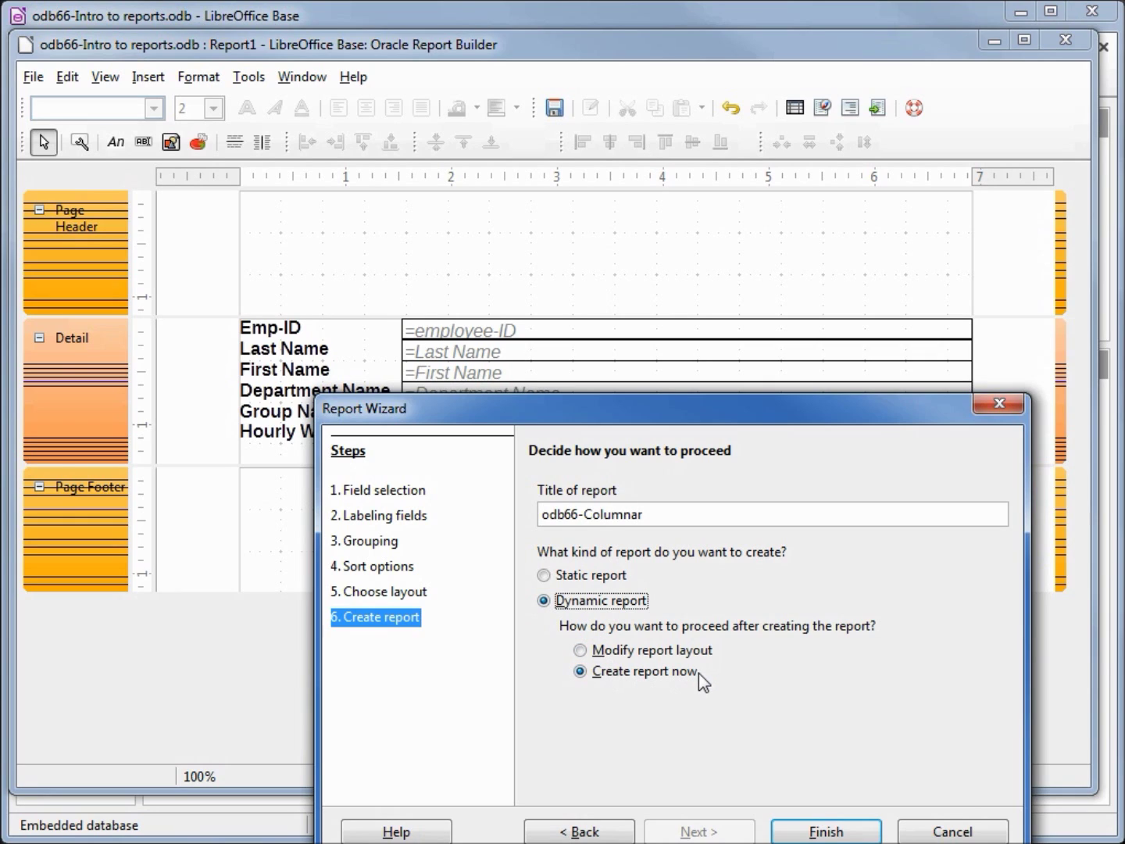
pyautogui.click(829, 832)
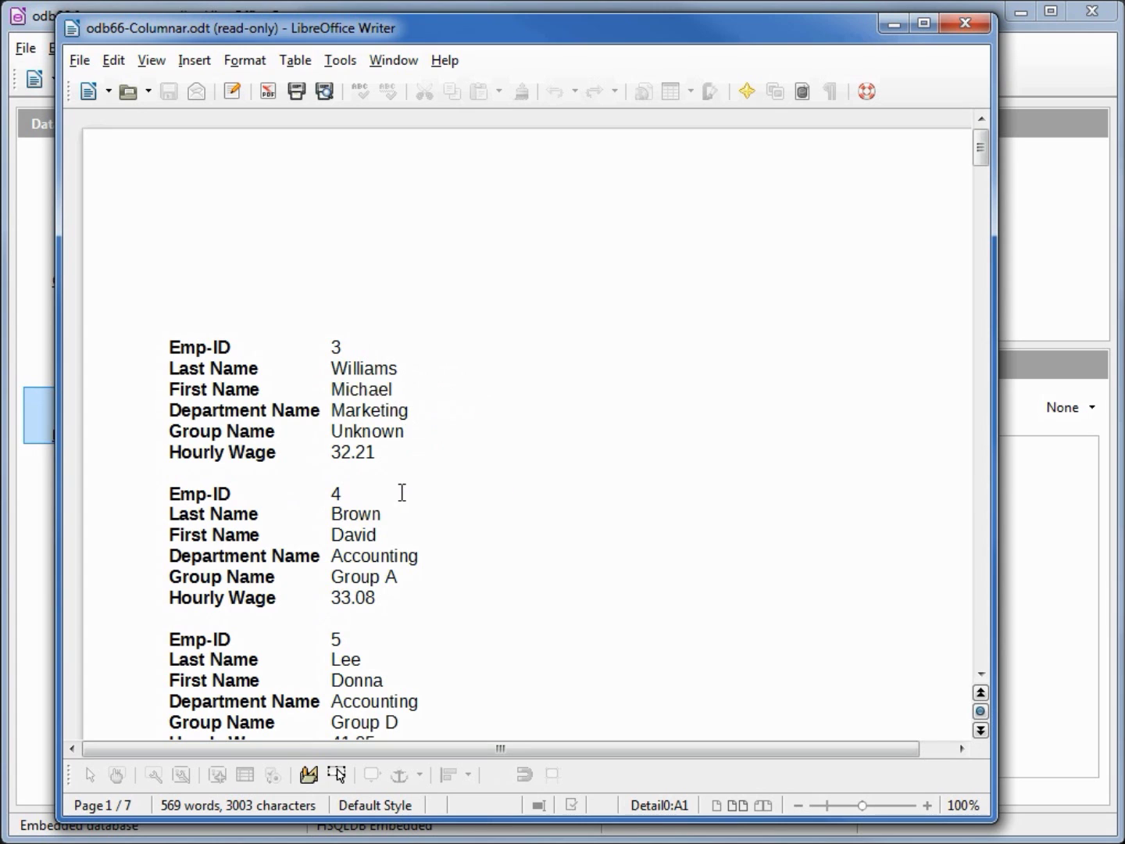
pyautogui.moveTo(981, 149); pyautogui.dragTo(996, 251)
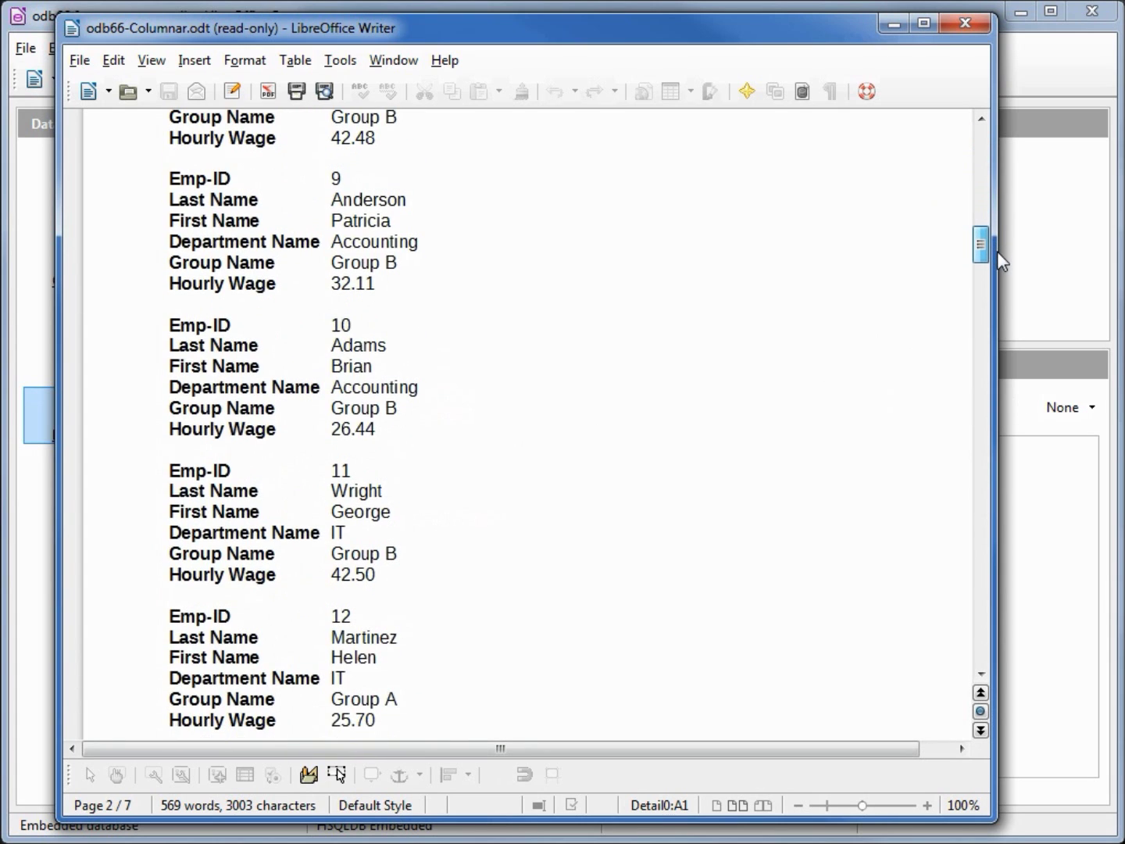
pyautogui.moveTo(997, 251)
pyautogui.mouseDown()
pyautogui.moveTo(1003, 275)
pyautogui.moveTo(1000, 154)
pyautogui.mouseUp()
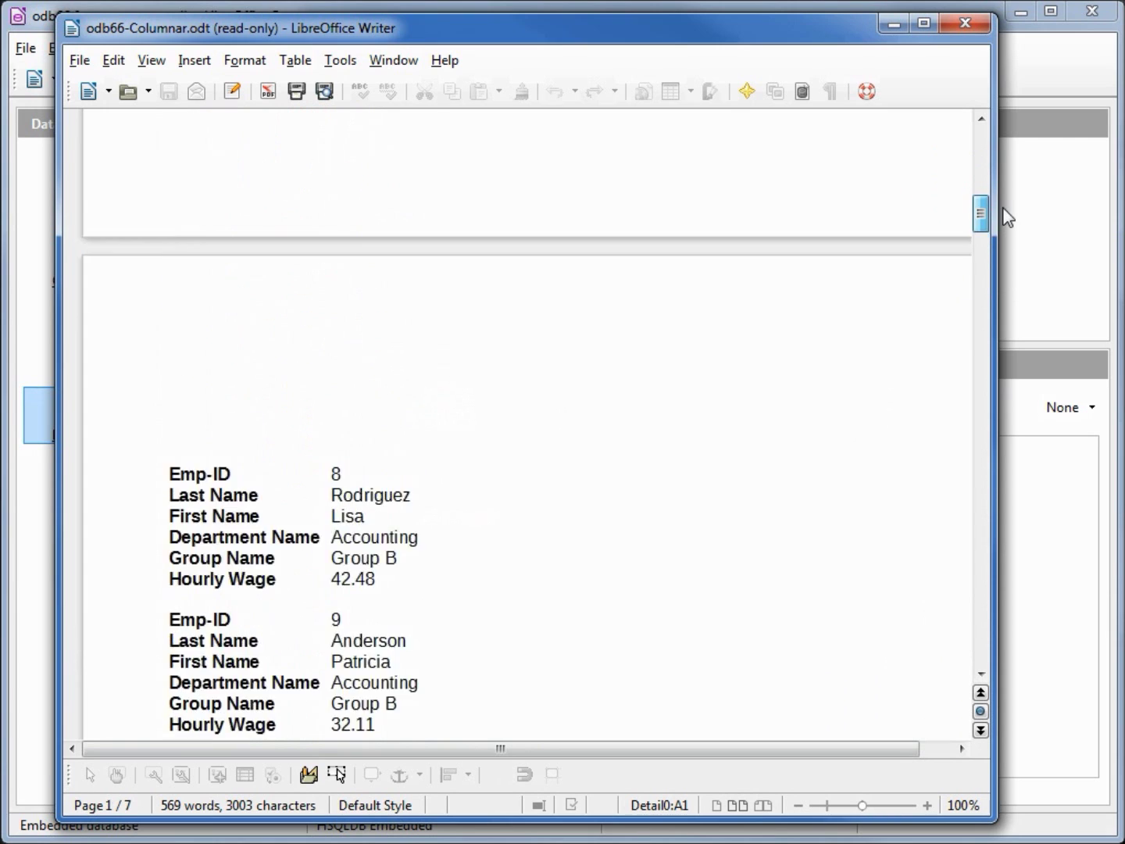
# Step: Close the odb66-Columnar Writer preview and launch a new Report Wizard
pyautogui.click(966, 24)
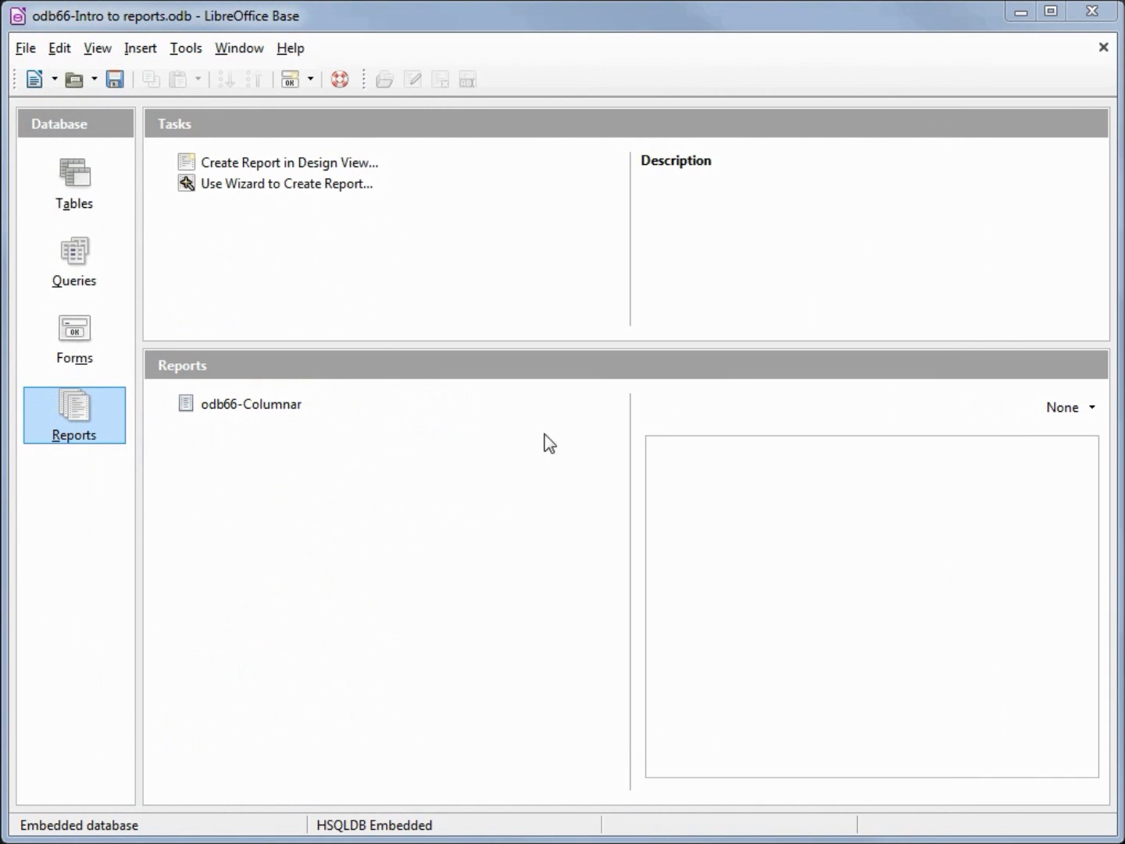
pyautogui.doubleClick(286, 184)
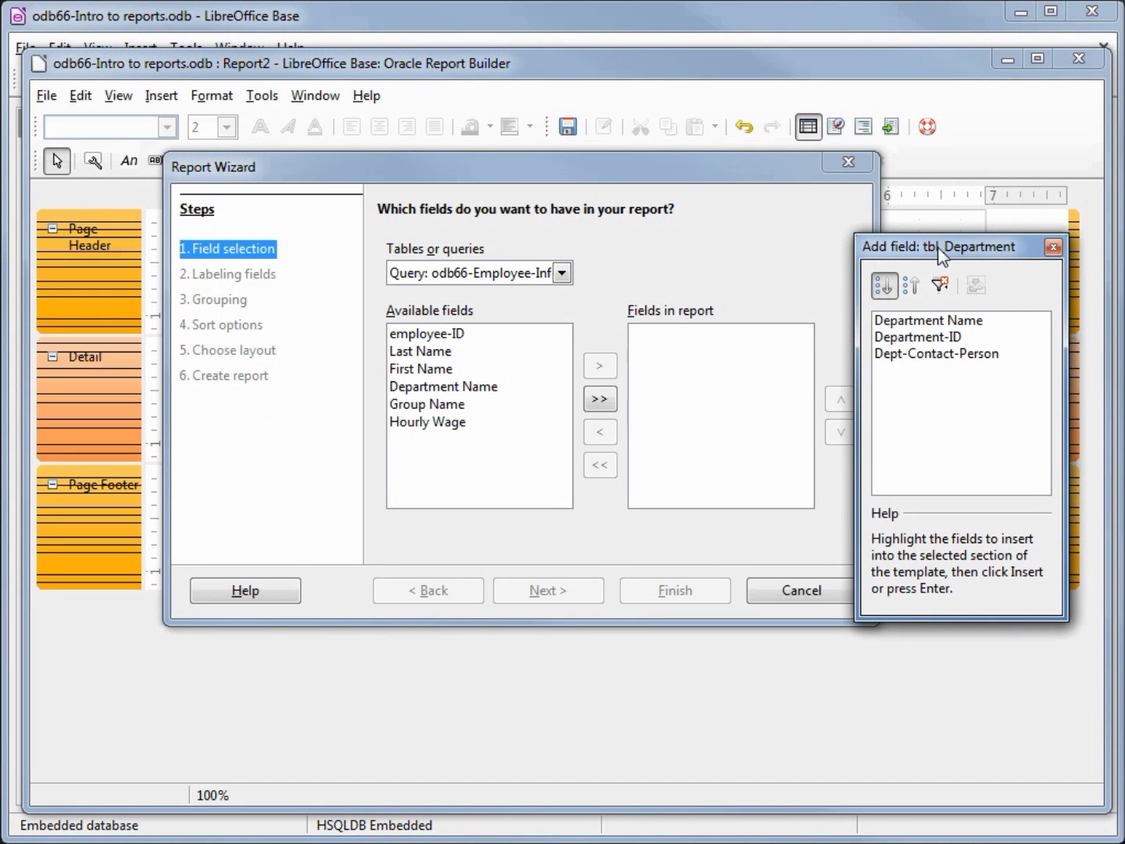
# Step: Dismiss the field list and add all six employee fields to the new report
pyautogui.click(1054, 247)
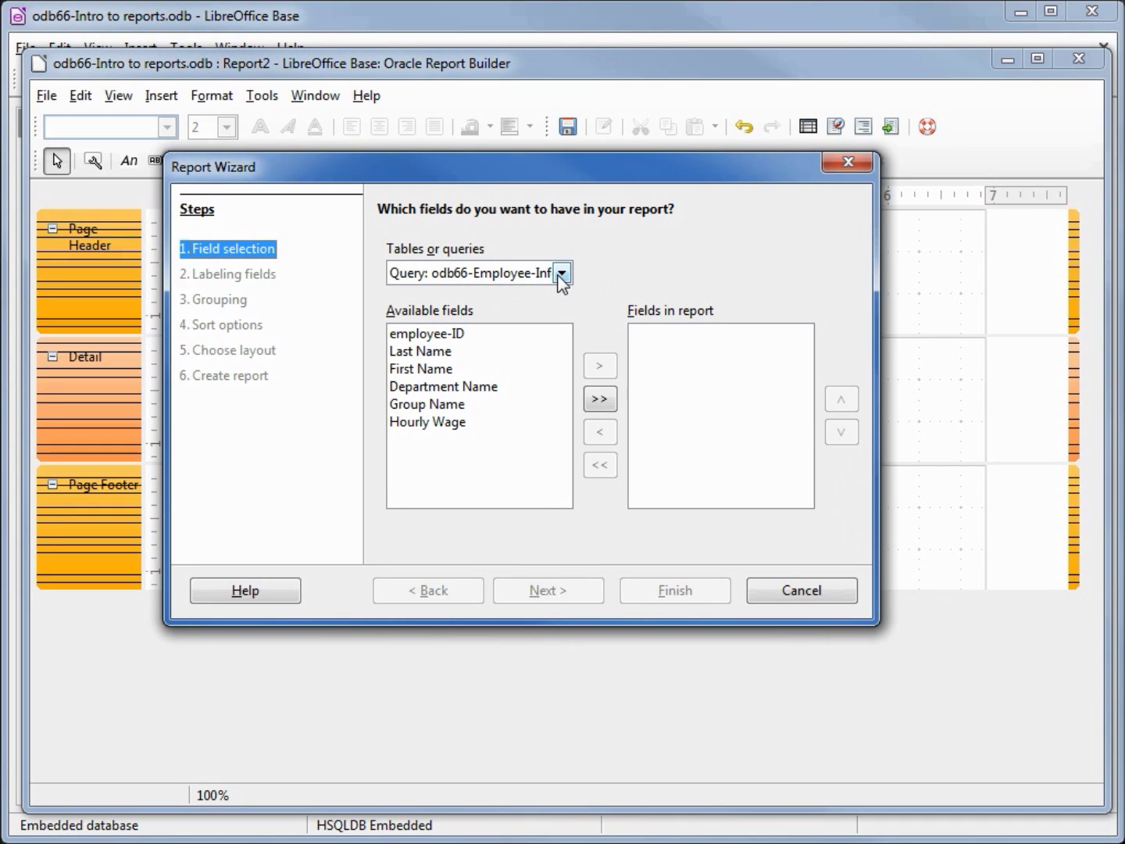
pyautogui.click(600, 399)
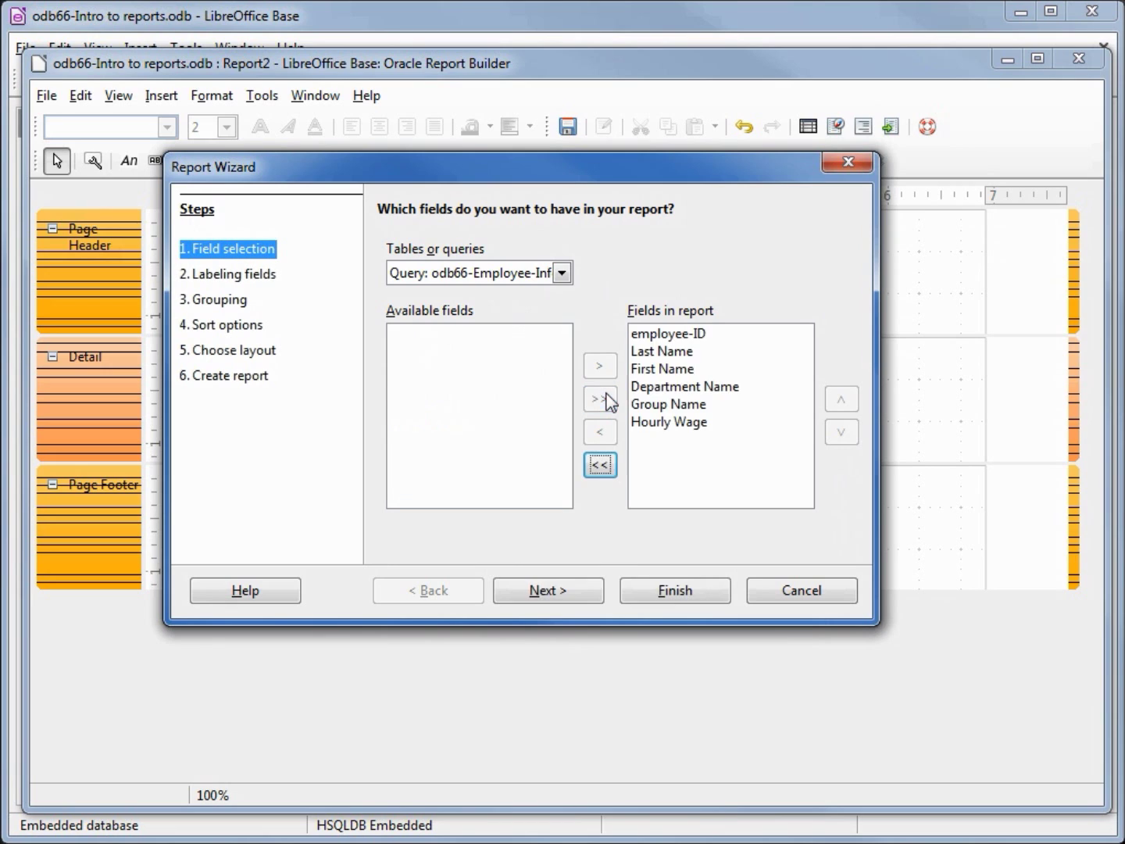
pyautogui.click(549, 594)
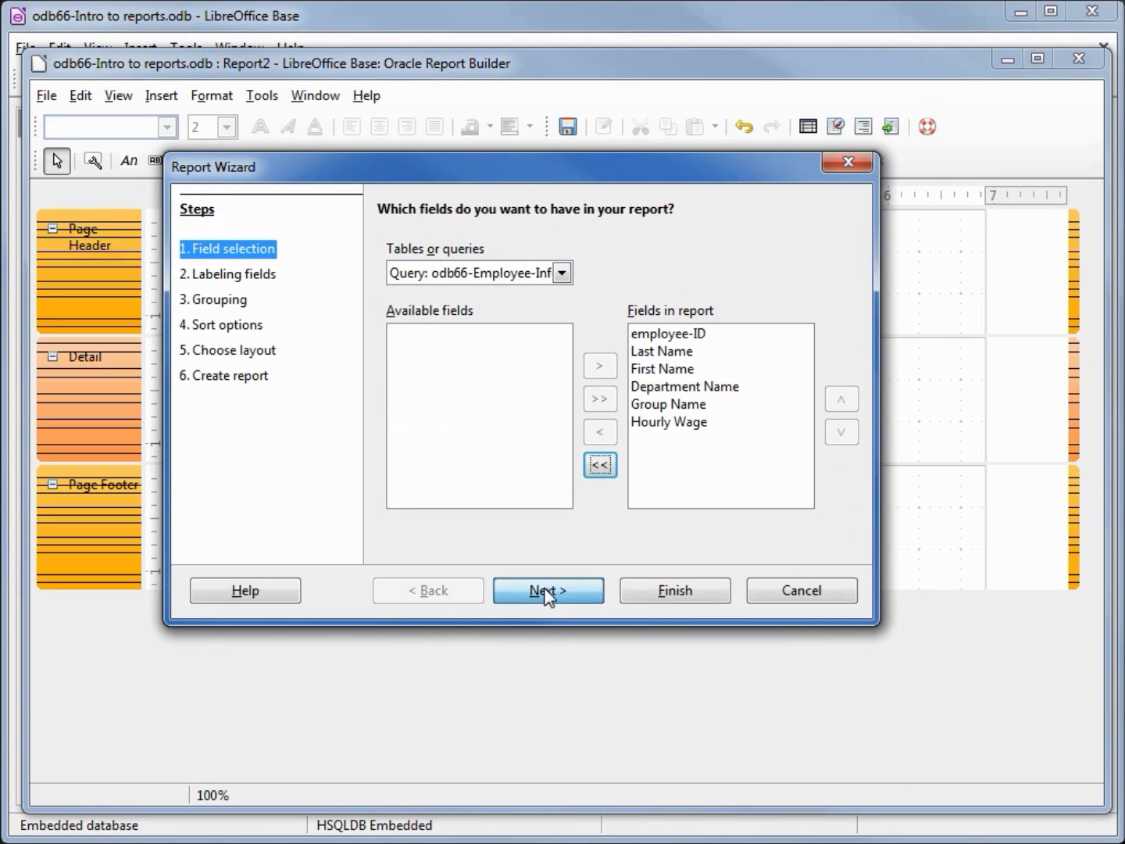
# Step: Label employee-ID as Emp-ID and skip grouping and sorting to the layout choices
pyautogui.moveTo(637, 283); pyautogui.dragTo(510, 283)
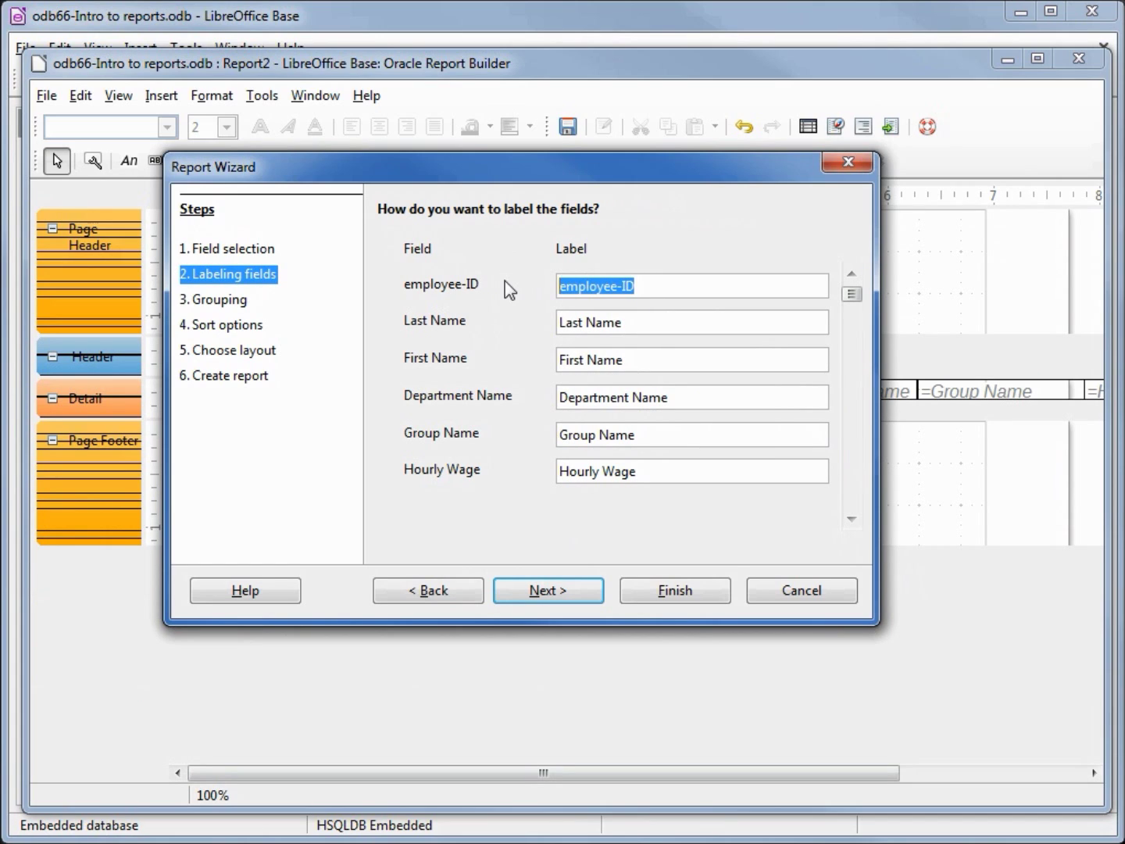
pyautogui.write('Em')
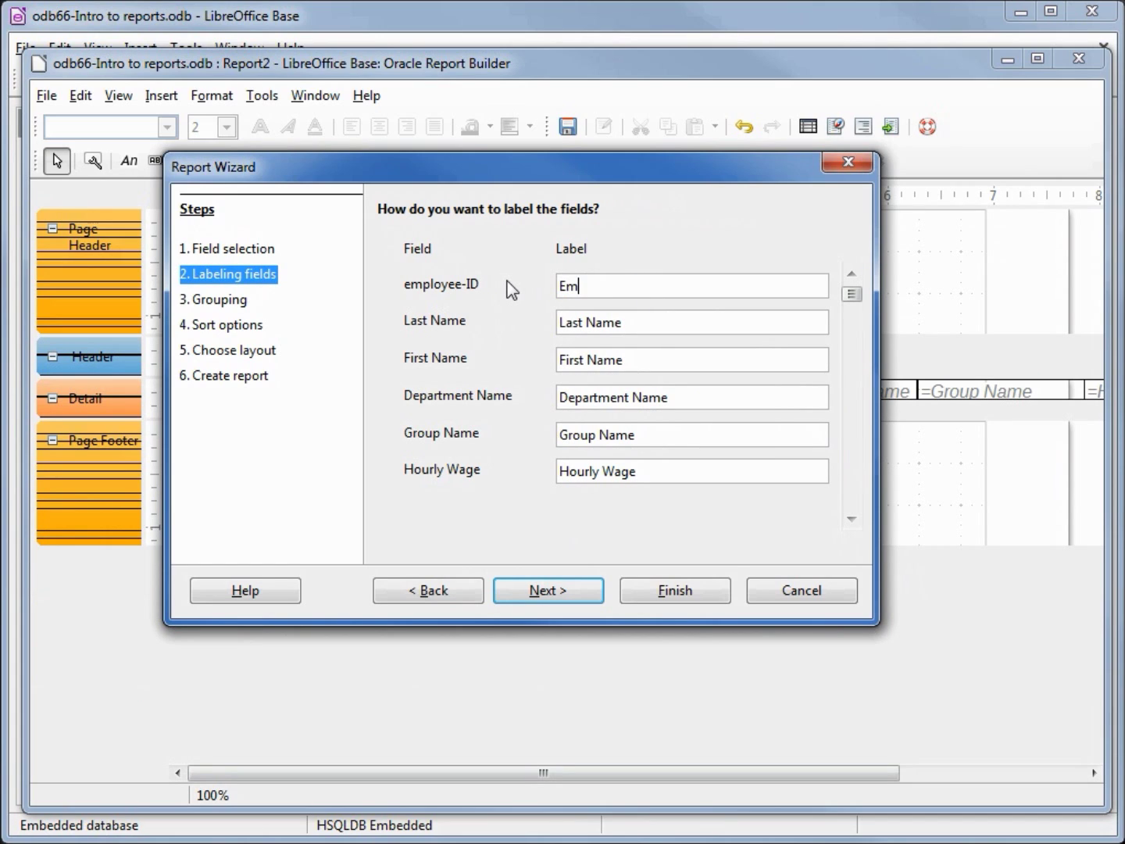
pyautogui.write('p-ID')
pyautogui.click(567, 589)
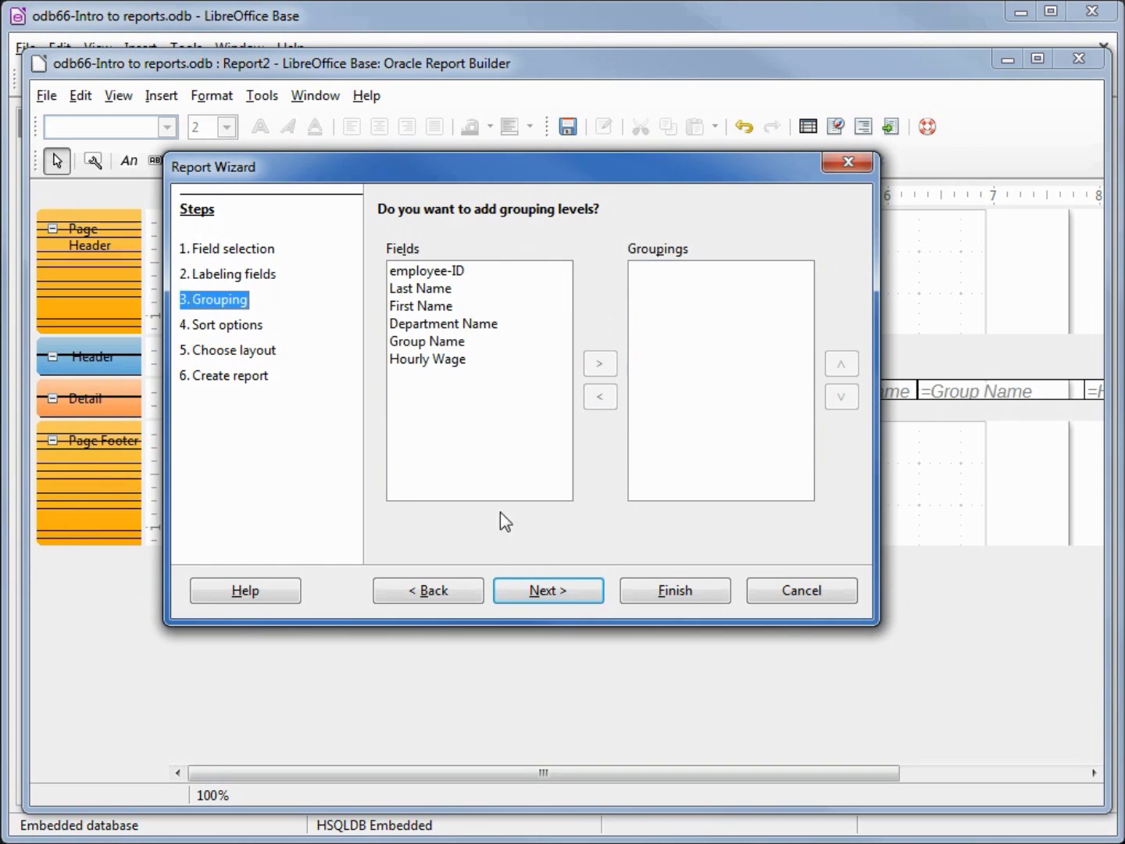
pyautogui.click(536, 596)
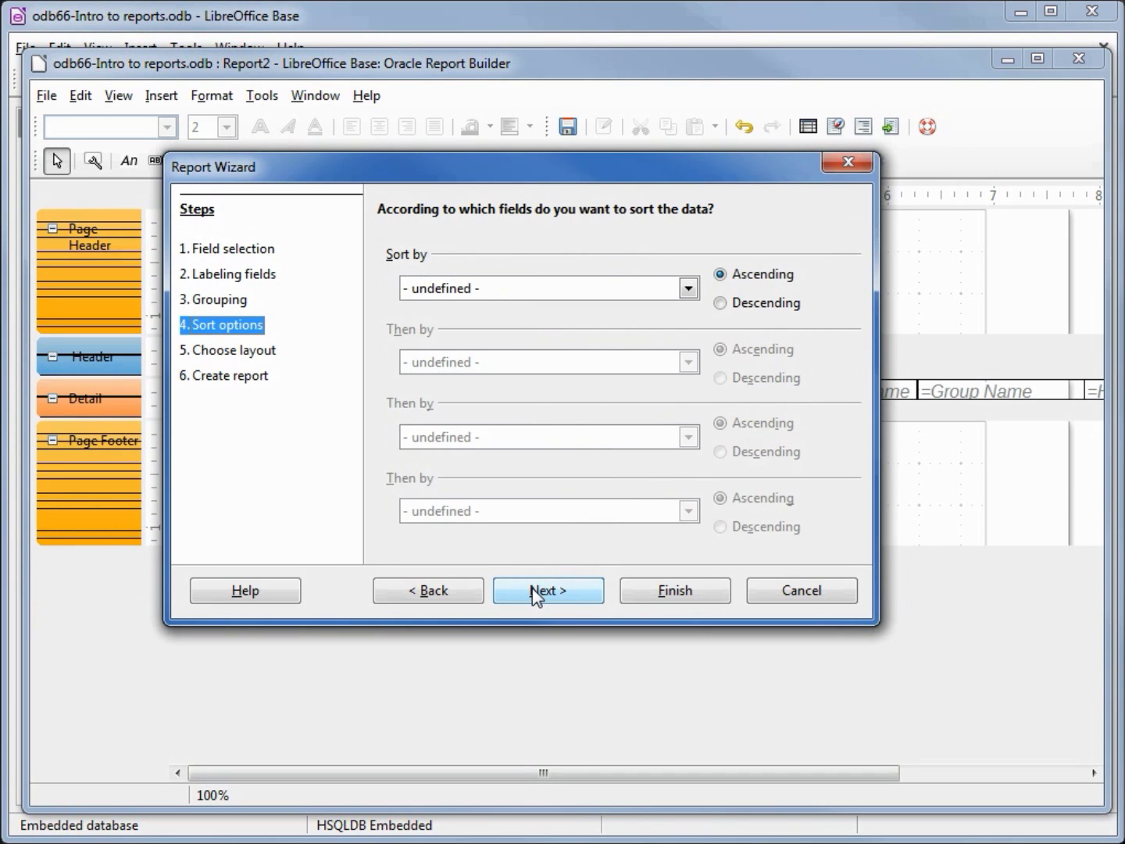
pyautogui.click(536, 596)
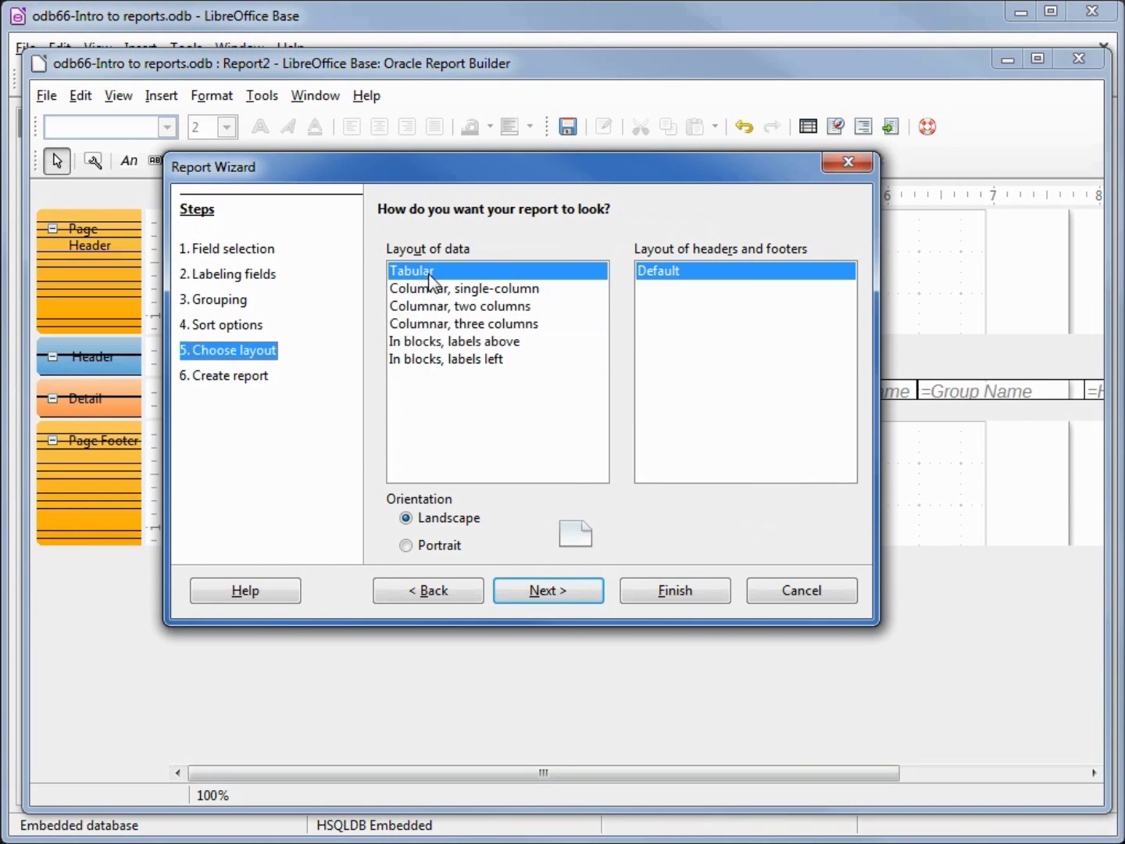
# Step: Keep the tabular landscape layout and title the dynamic report odb66-Tabular, creating it now
pyautogui.moveTo(578, 183)
pyautogui.mouseDown()
pyautogui.moveTo(595, 247)
pyautogui.moveTo(647, 192)
pyautogui.mouseUp()
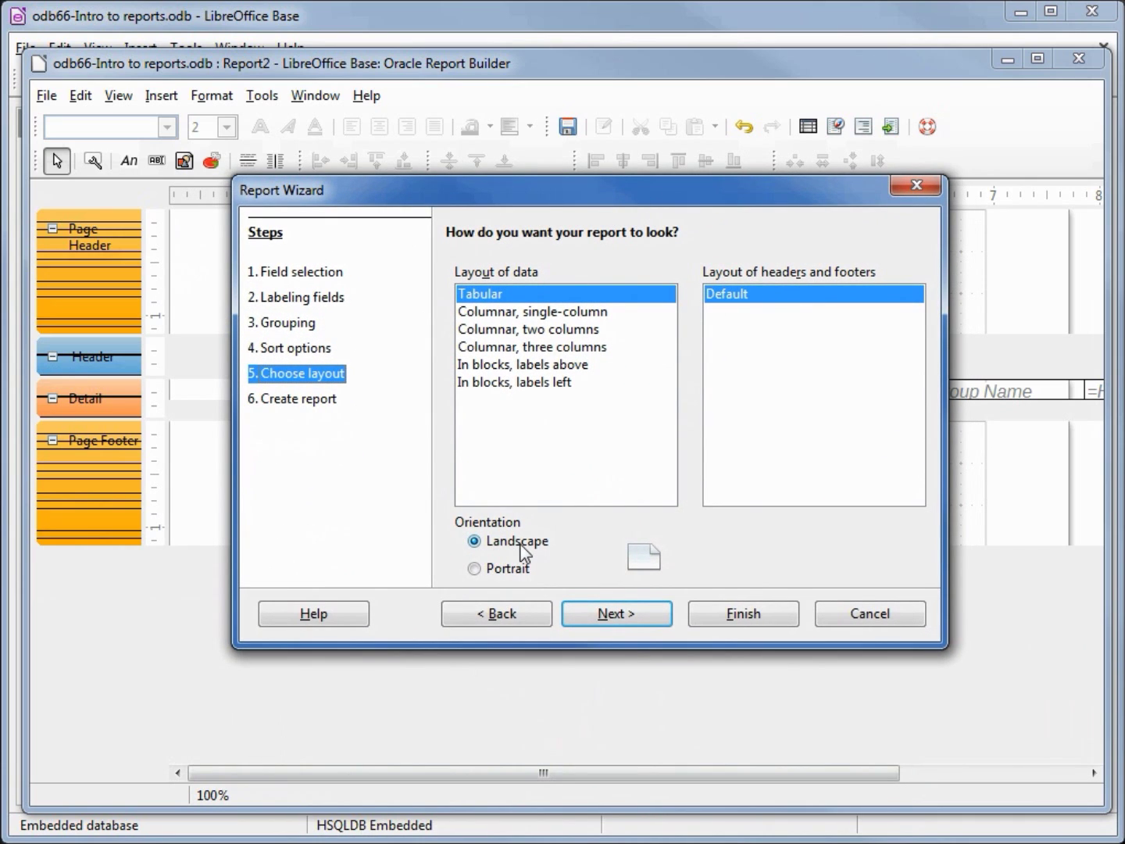
pyautogui.click(632, 619)
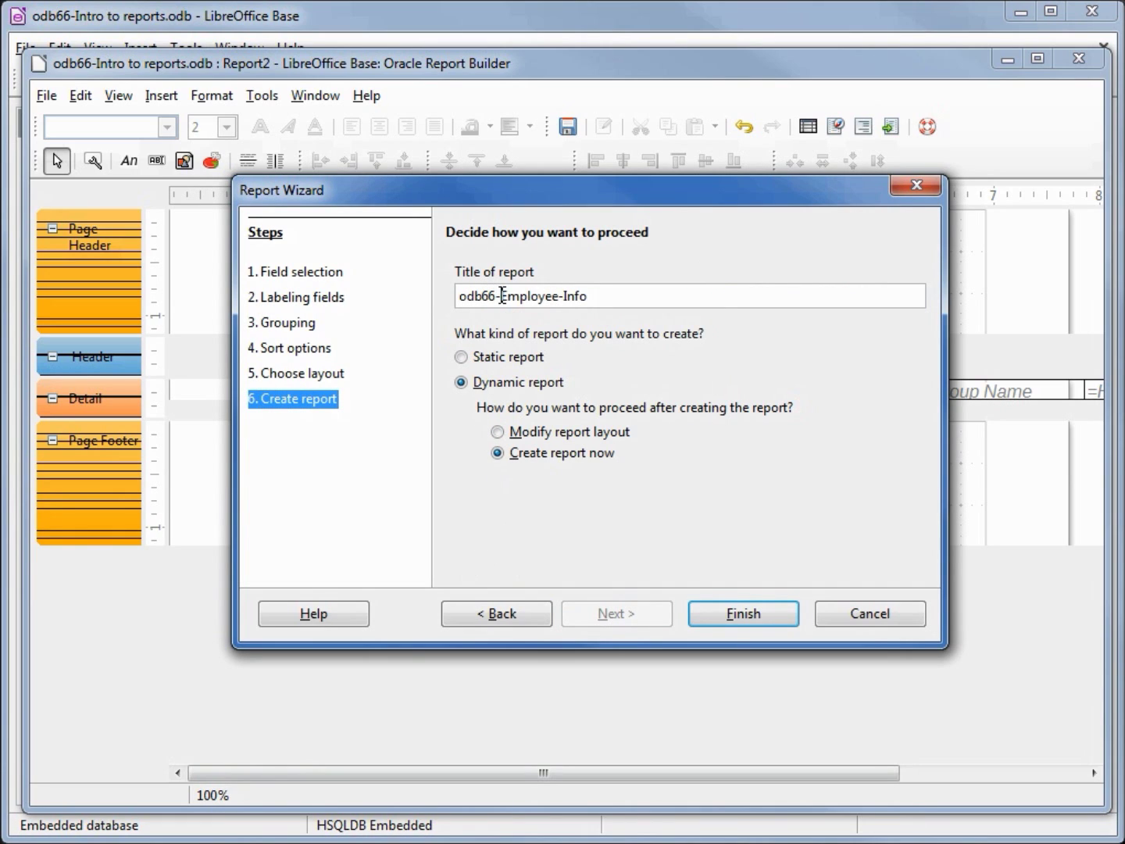
pyautogui.moveTo(501, 295); pyautogui.dragTo(721, 305)
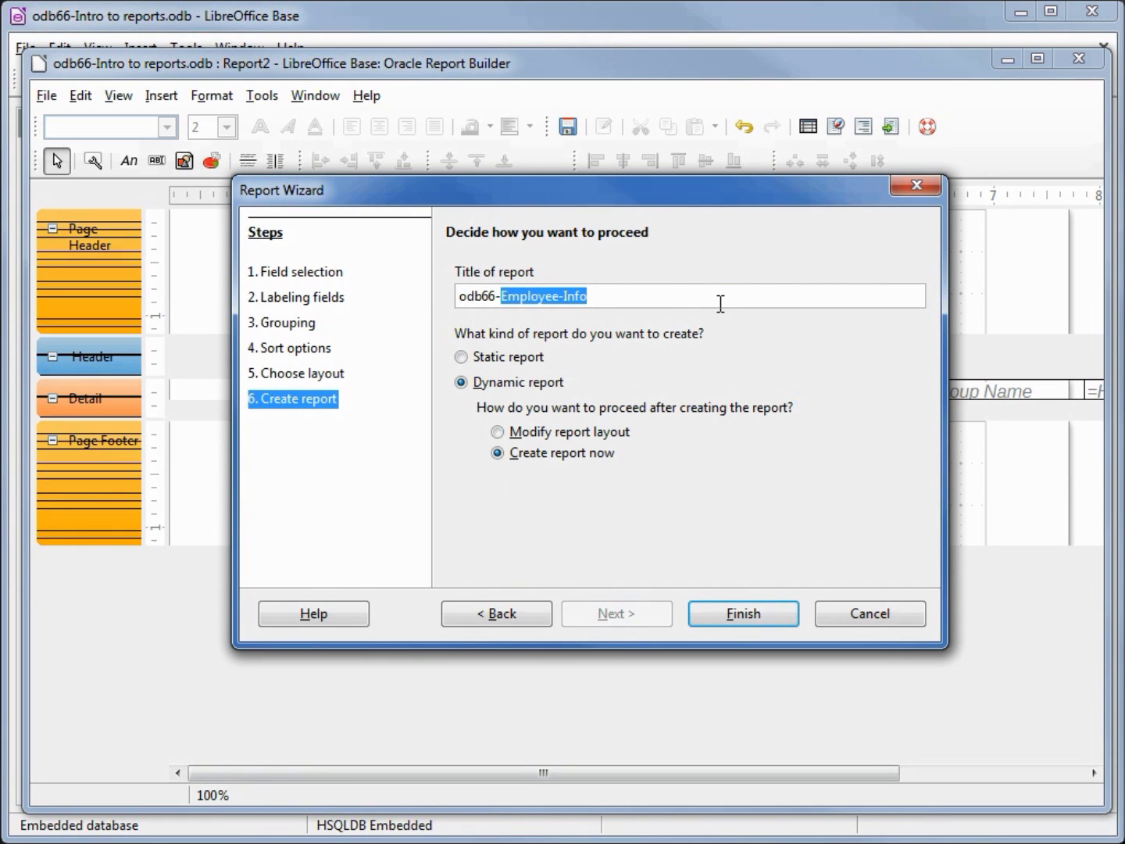
pyautogui.write('Tabular')
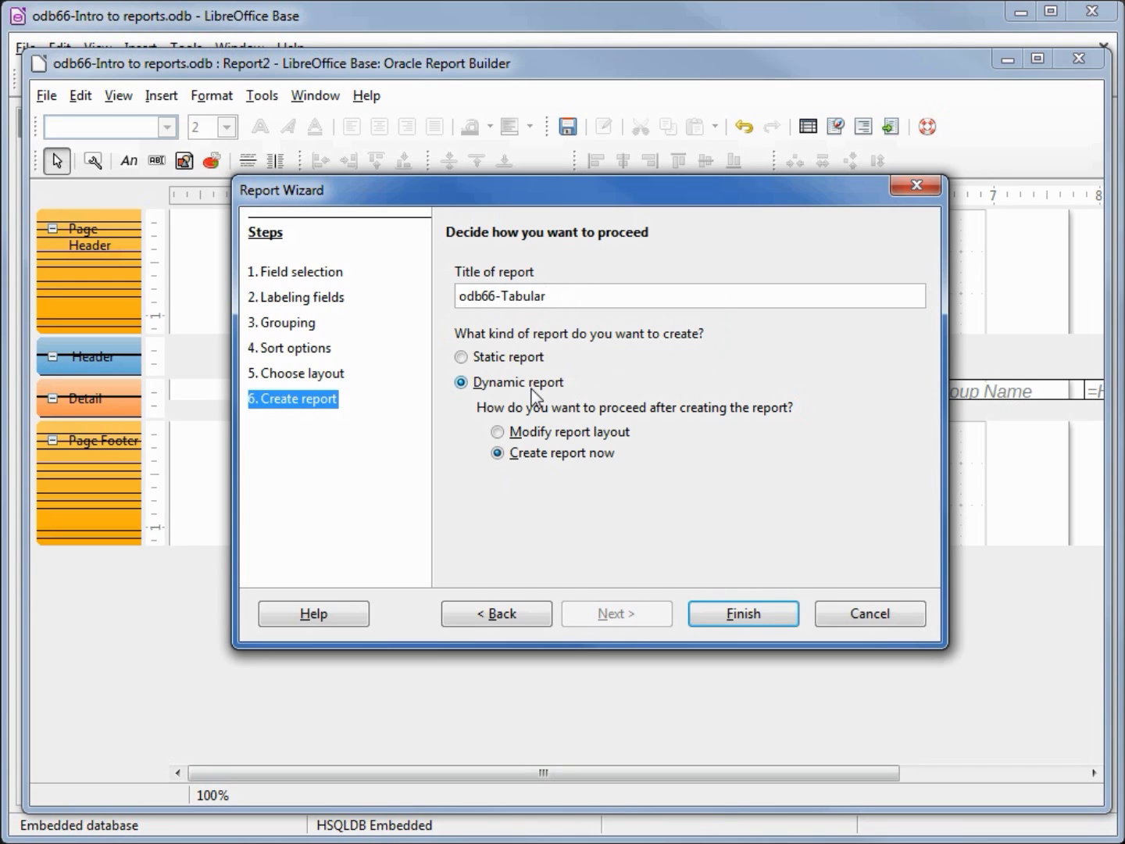
pyautogui.click(766, 605)
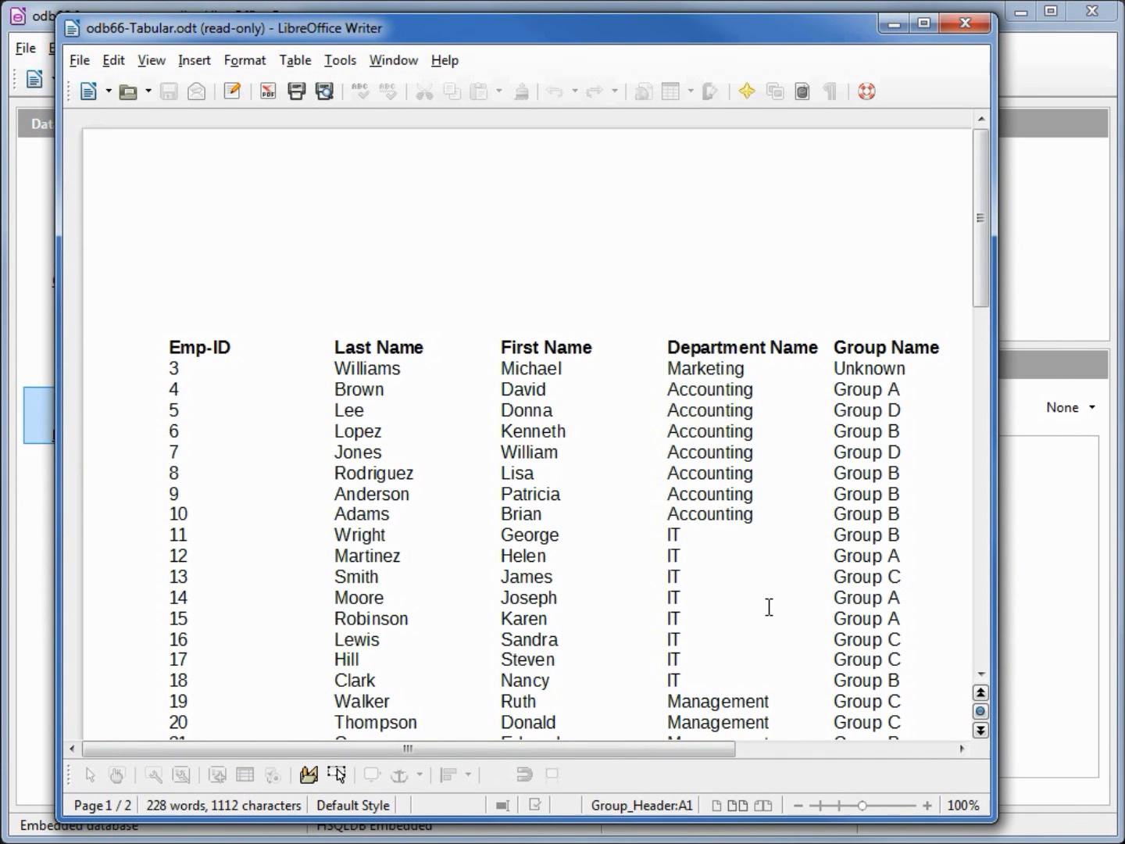
pyautogui.moveTo(589, 749); pyautogui.dragTo(659, 748)
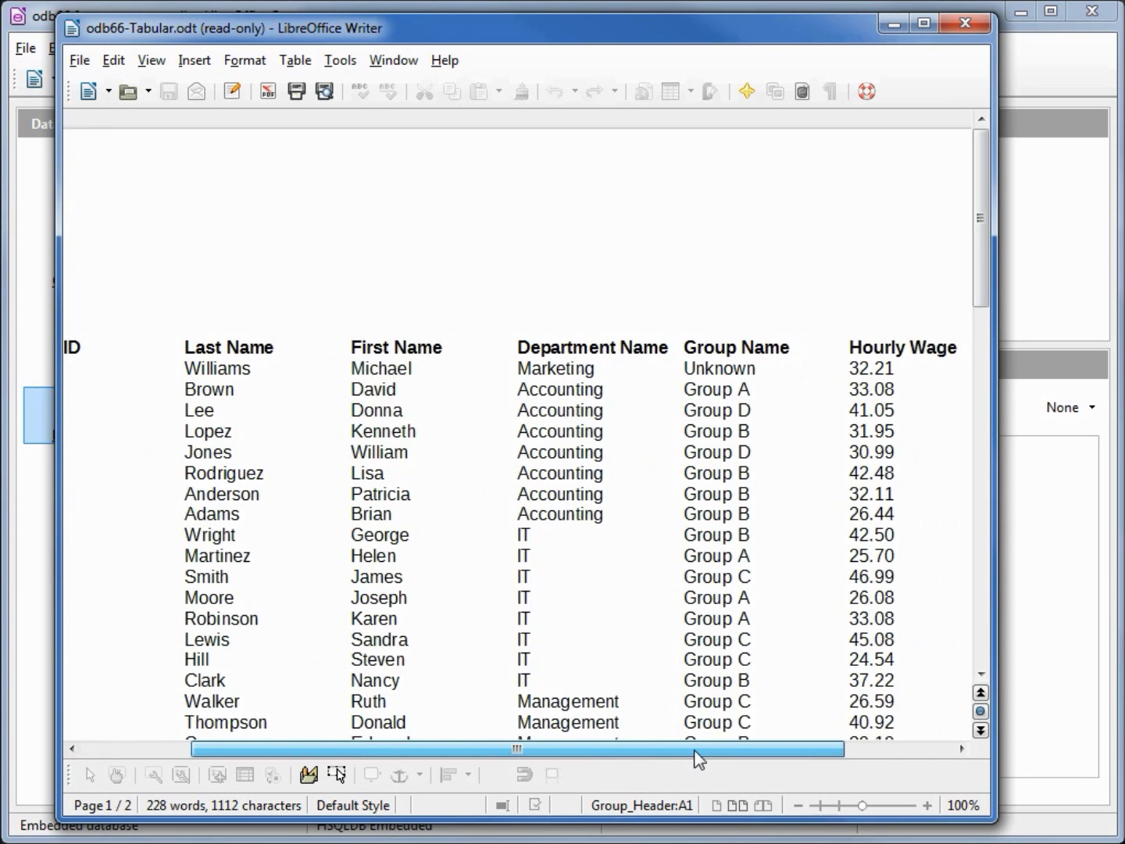
# Step: Widen the odb66-Tabular Writer window to show the Hourly Wage column, then close it
pyautogui.moveTo(795, 36); pyautogui.dragTo(755, 31)
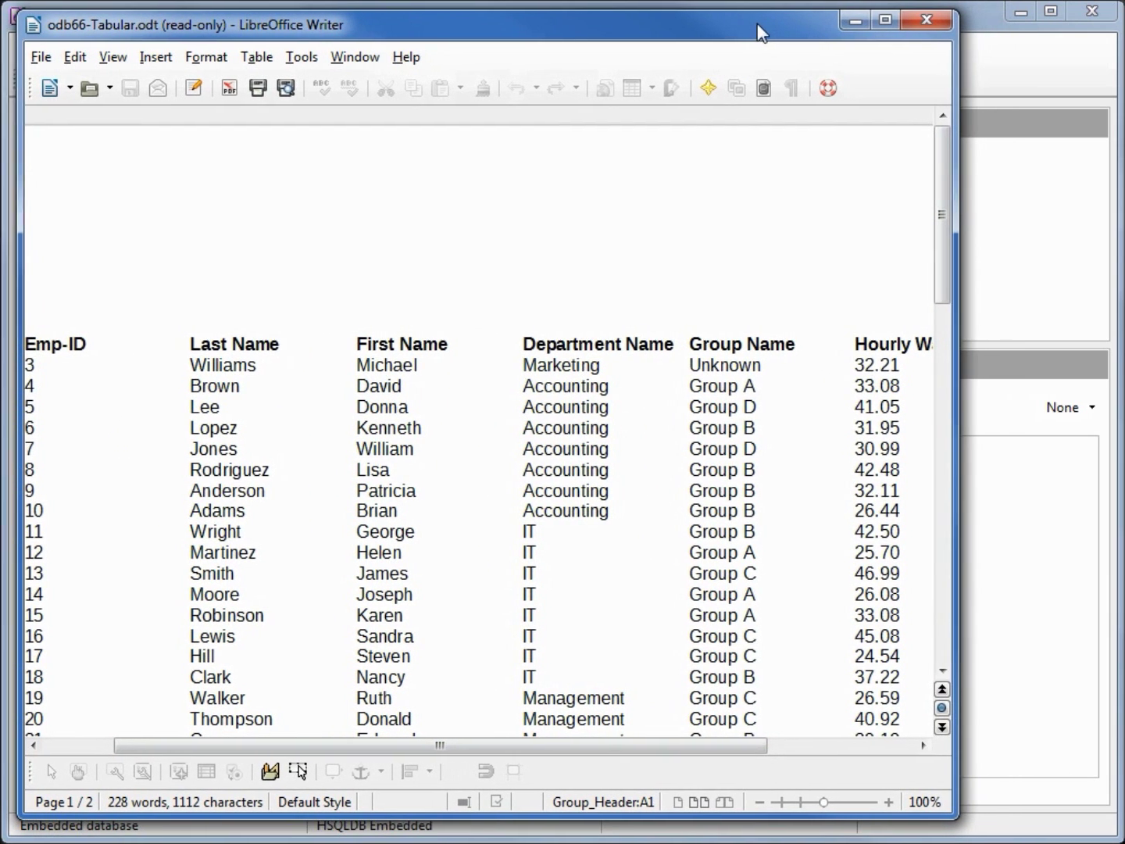
pyautogui.moveTo(949, 119); pyautogui.dragTo(1078, 119)
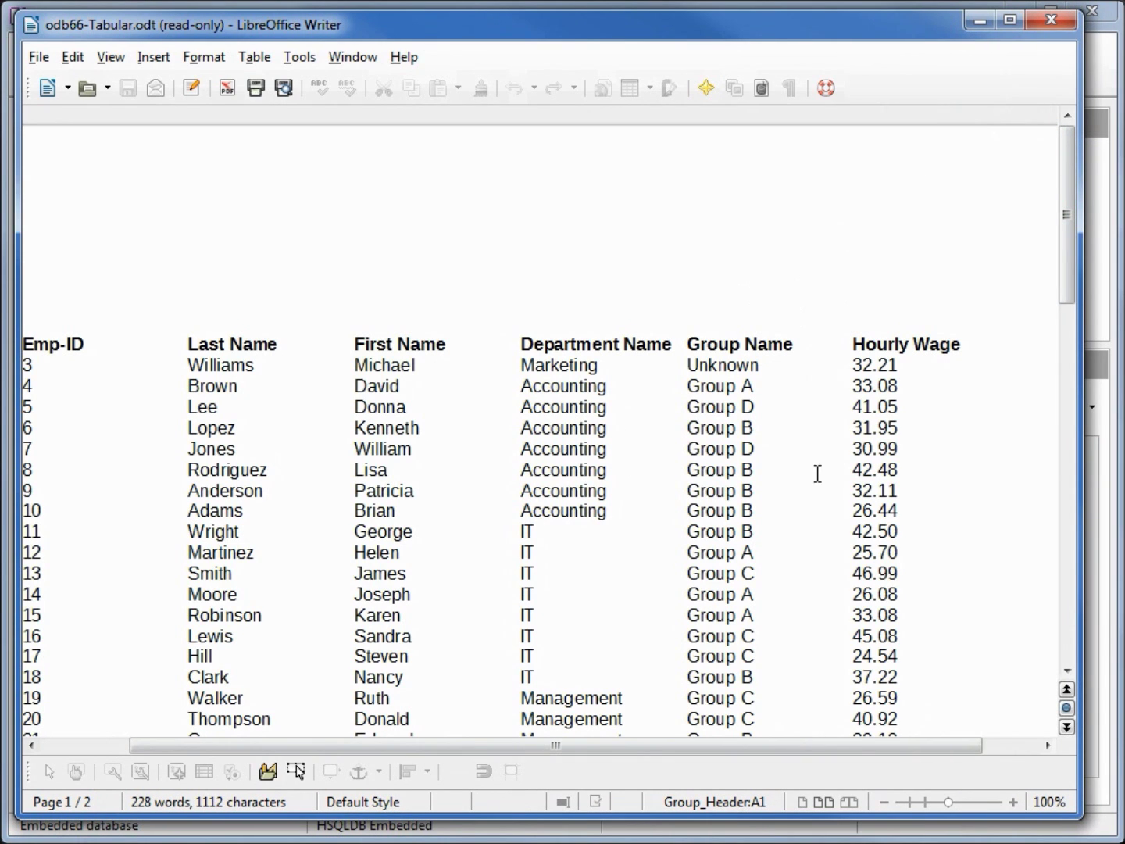
pyautogui.moveTo(650, 745); pyautogui.dragTo(545, 745)
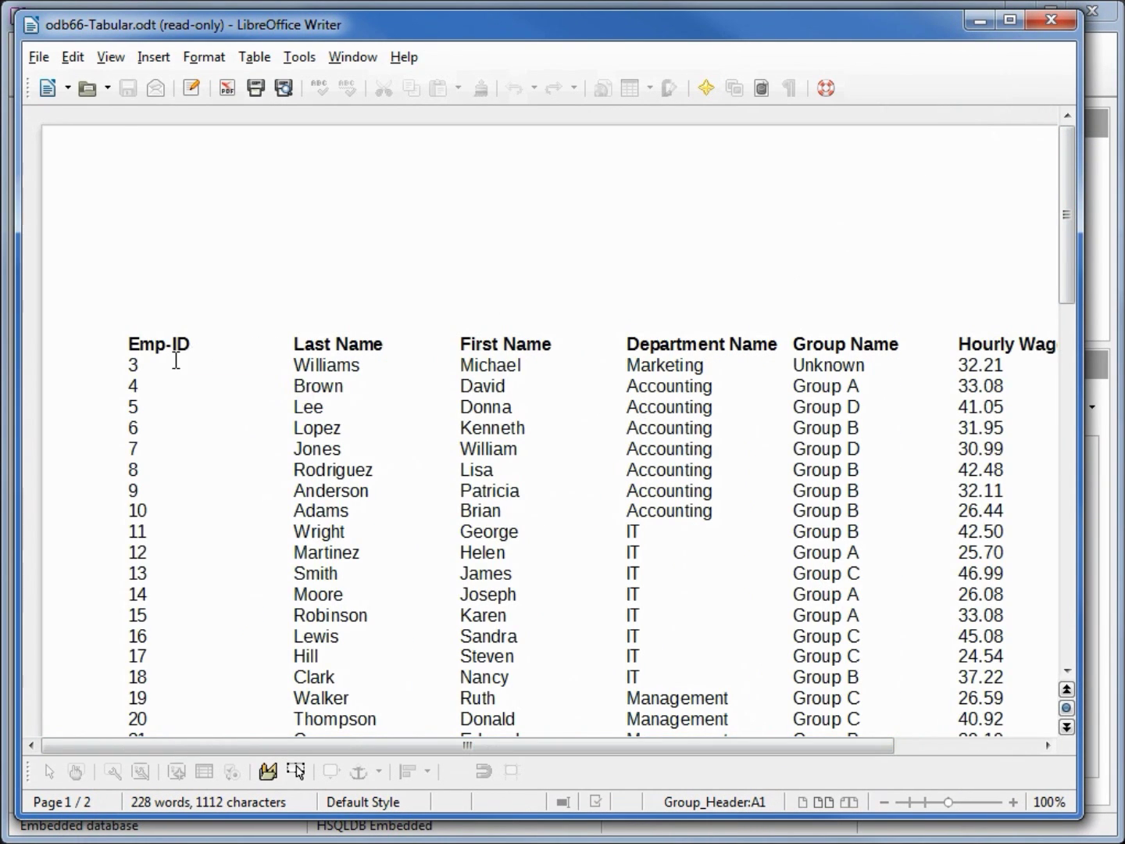
pyautogui.moveTo(1066, 214); pyautogui.dragTo(1063, 423)
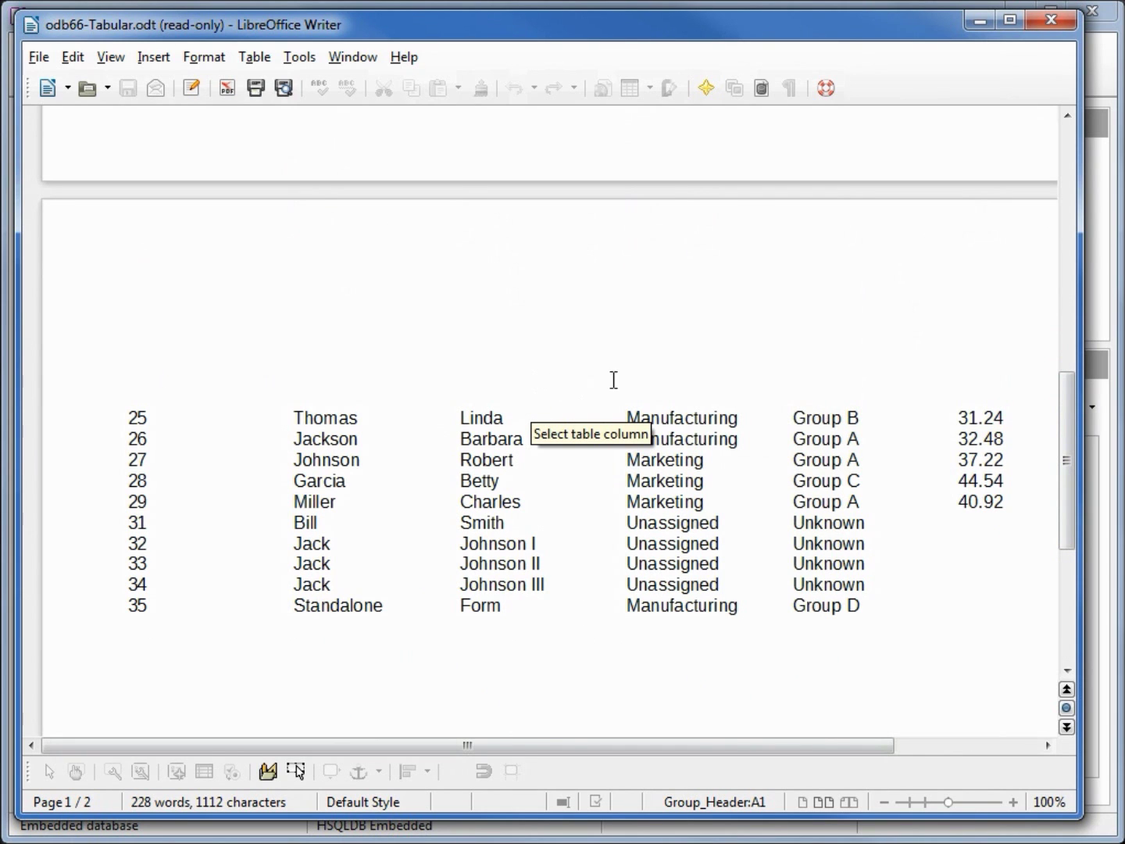
pyautogui.moveTo(1068, 440); pyautogui.dragTo(1079, 136)
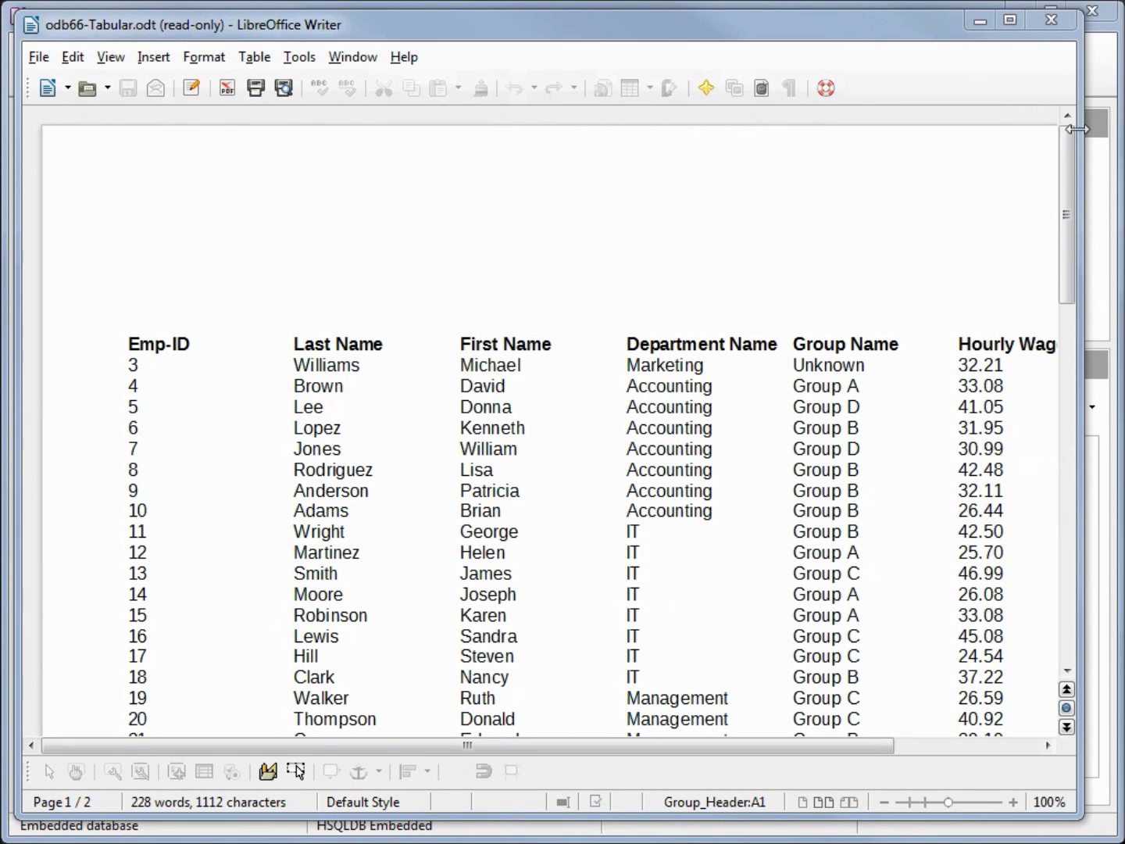
pyautogui.click(1056, 15)
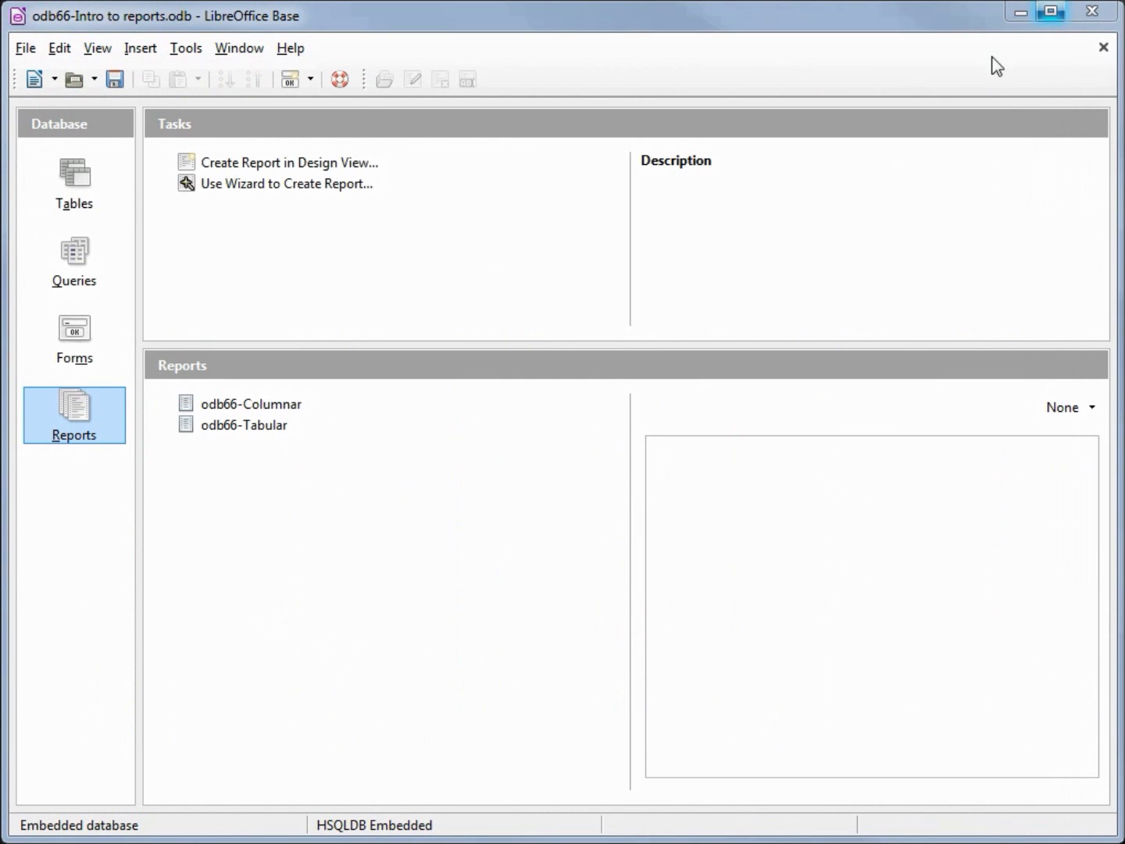